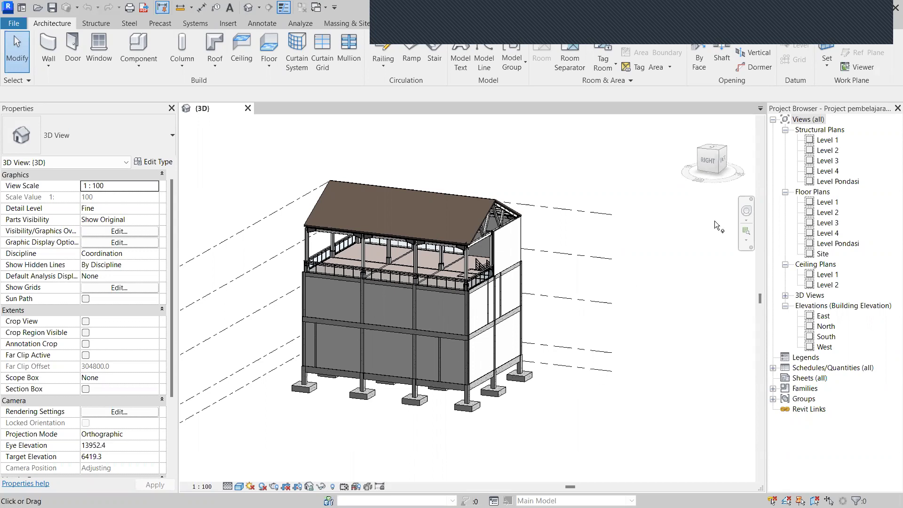
Open the Level 1 floor plan from the Project Browser and zoom in.
{"action": "left_click", "coordinate": [786, 129]}
{"action": "left_click", "coordinate": [824, 150]}
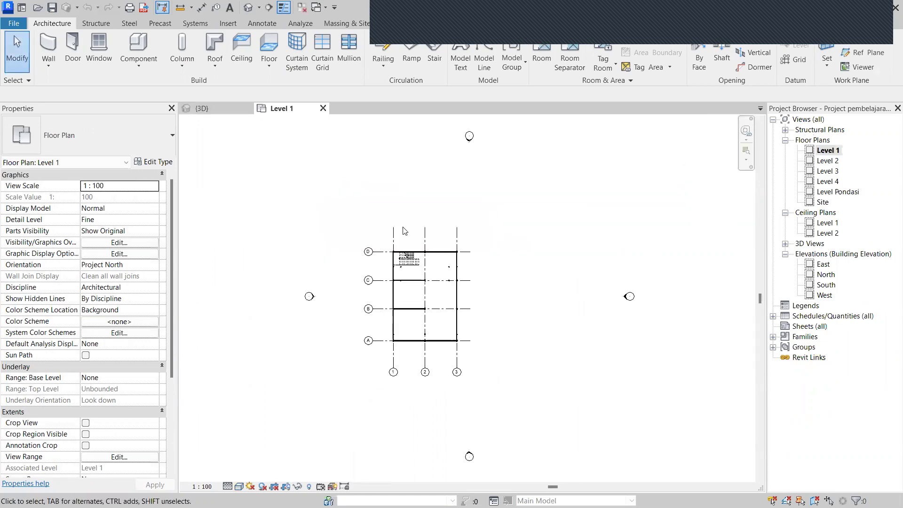
{"action": "scroll", "coordinate": [430, 291], "scroll_direction": "up", "scroll_amount": 2}
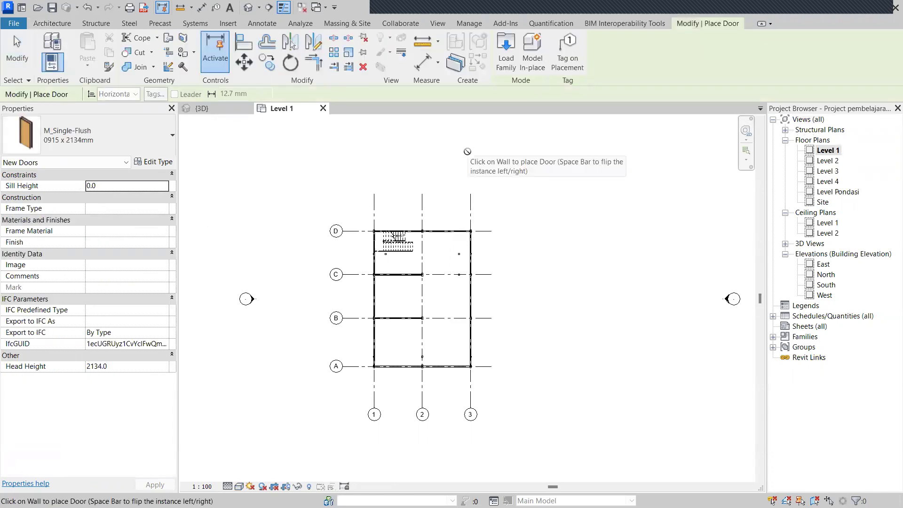
Browse the Load Family dialog to Metric Library > US > Doors.
{"action": "left_click", "coordinate": [511, 70]}
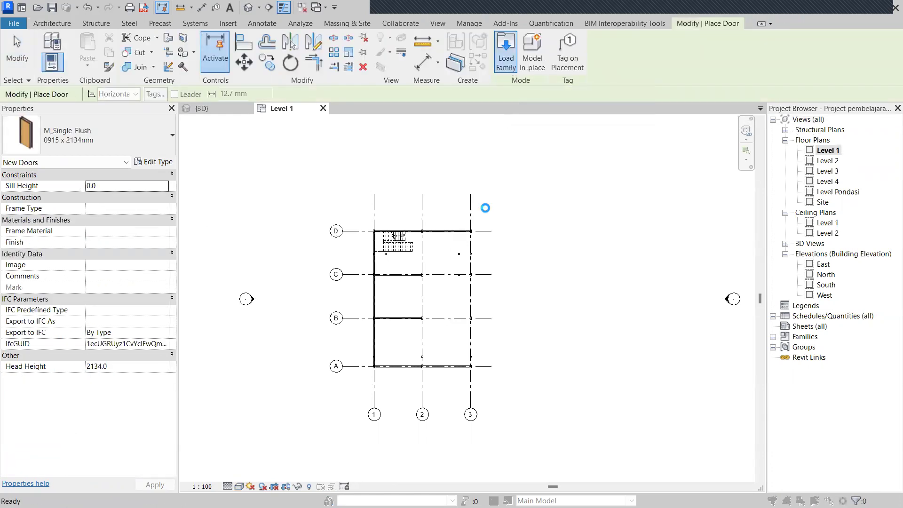
{"action": "scroll", "coordinate": [267, 238], "scroll_direction": "down", "scroll_amount": 3}
{"action": "left_click", "coordinate": [265, 203]}
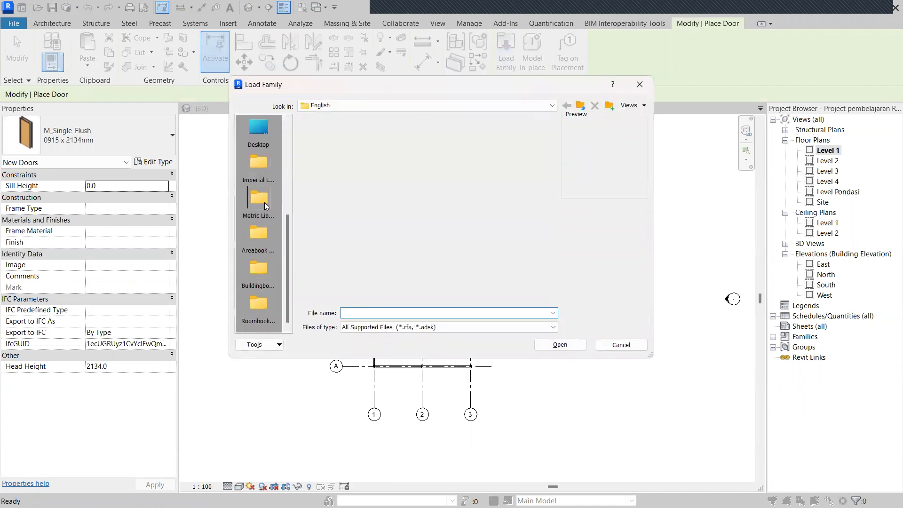
{"action": "double_click", "coordinate": [322, 157]}
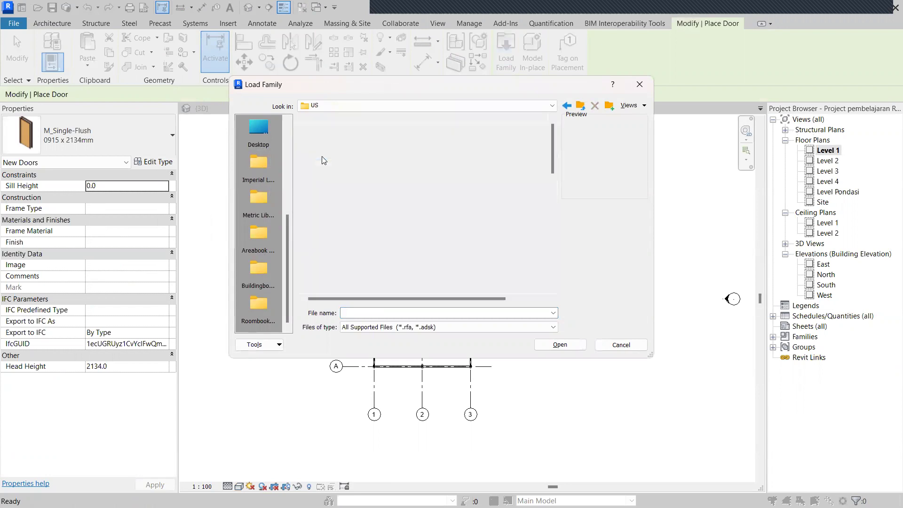
{"action": "scroll", "coordinate": [350, 244], "scroll_direction": "down", "scroll_amount": 2}
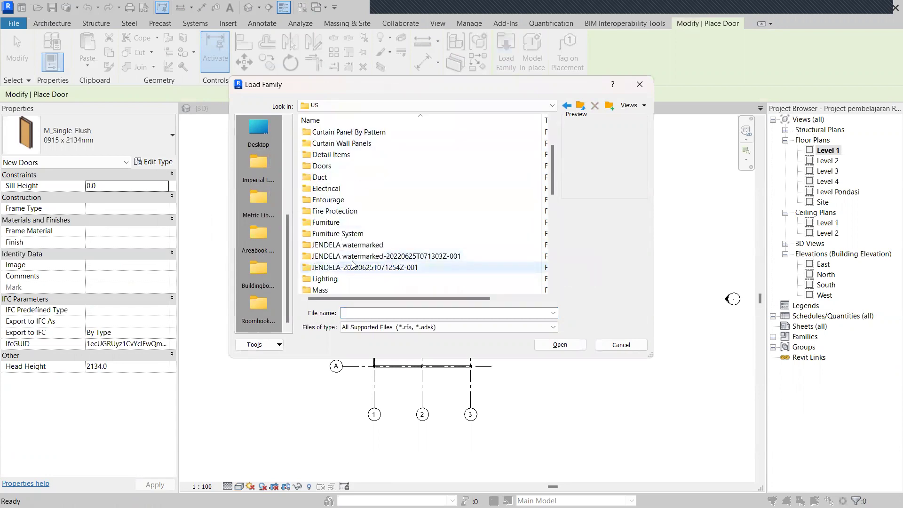
{"action": "scroll", "coordinate": [348, 257], "scroll_direction": "up", "scroll_amount": 2}
{"action": "double_click", "coordinate": [331, 233]}
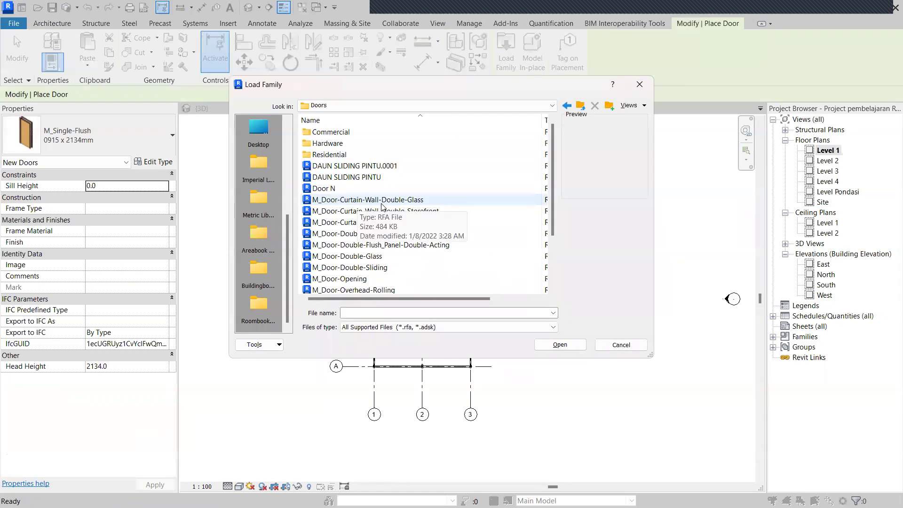
In the Commercial folder, compare passage doors and load M_Door-Passage-Uneven-Flush.rfa.
{"action": "double_click", "coordinate": [331, 132]}
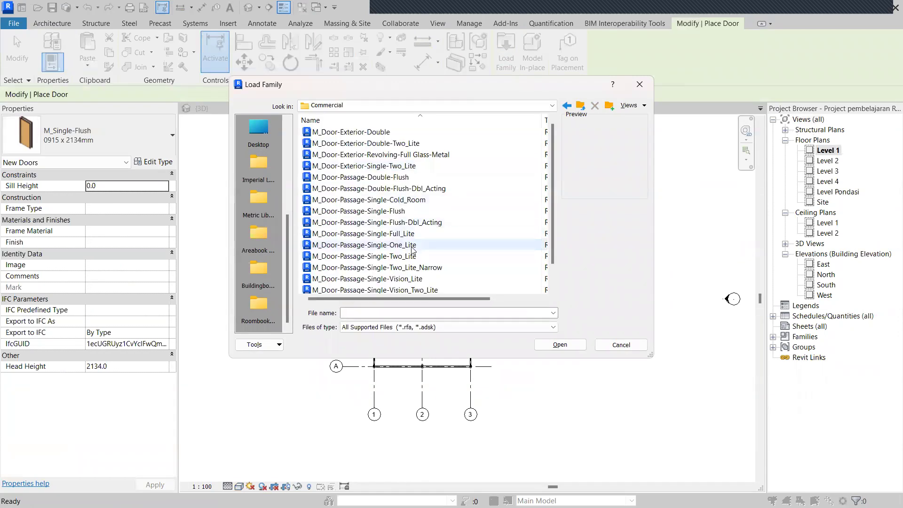
{"action": "left_click", "coordinate": [418, 244]}
{"action": "left_click", "coordinate": [418, 234]}
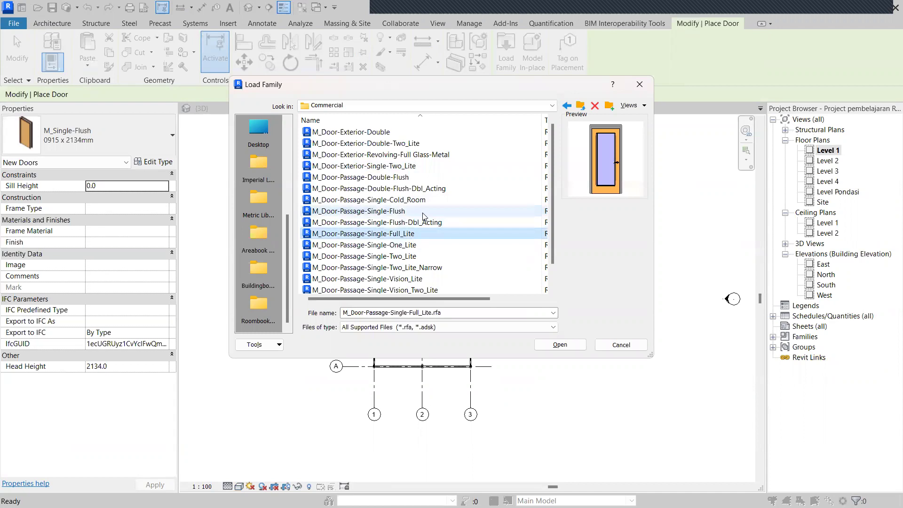
{"action": "left_click", "coordinate": [423, 256]}
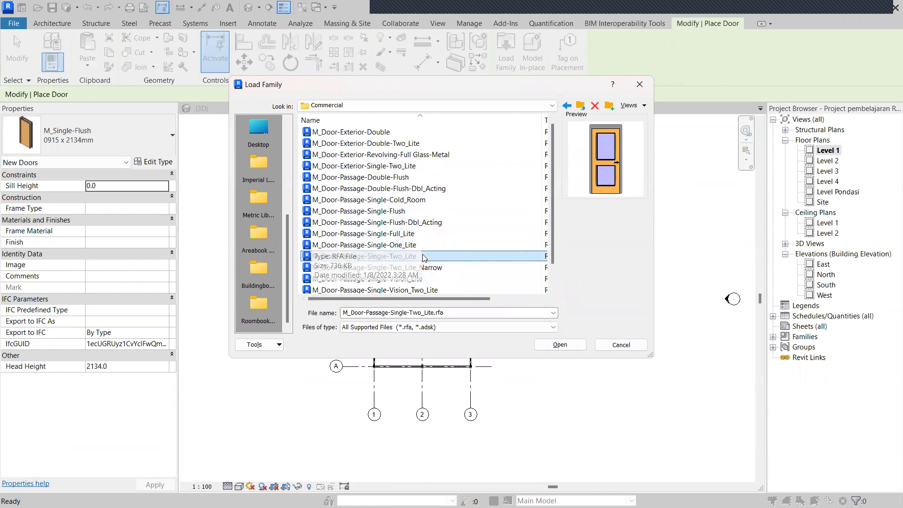
{"action": "key", "text": "Down"}
{"action": "key", "text": "Down"}
{"action": "key", "text": "Down"}
{"action": "key", "text": "Down"}
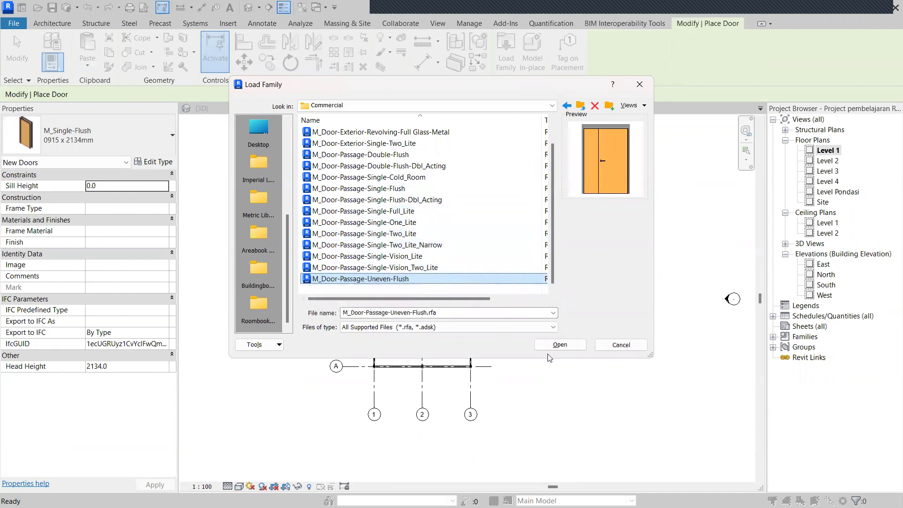
{"action": "left_click", "coordinate": [560, 345]}
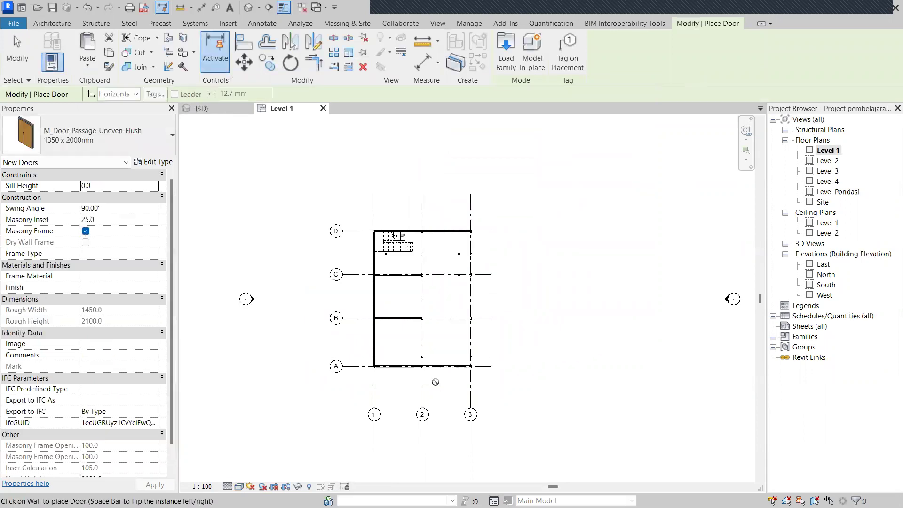
Place two uneven flush doors in the bottom wall along grid A, one per bay.
{"action": "scroll", "coordinate": [405, 372], "scroll_direction": "up", "scroll_amount": 6}
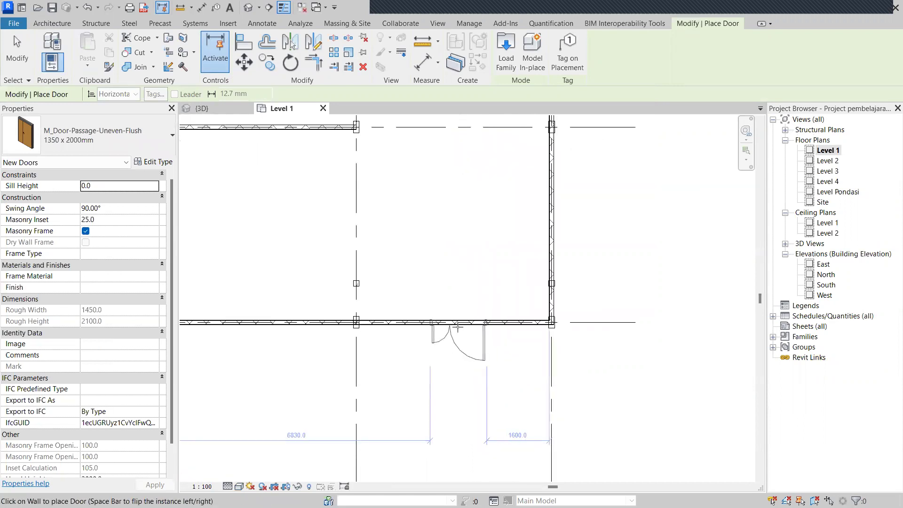
{"action": "left_click", "coordinate": [397, 401]}
{"action": "middle_click_drag", "start_coordinate": [518, 403], "coordinate": [631, 400]}
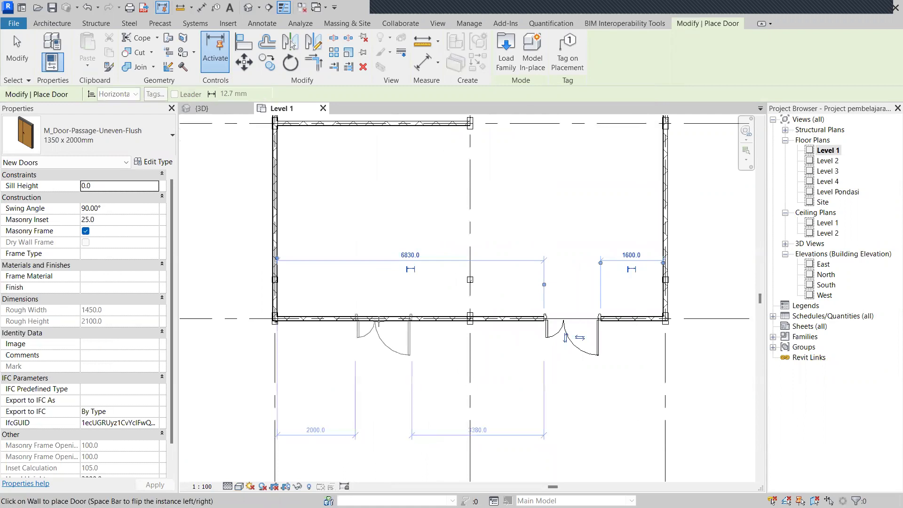
{"action": "left_click", "coordinate": [372, 322]}
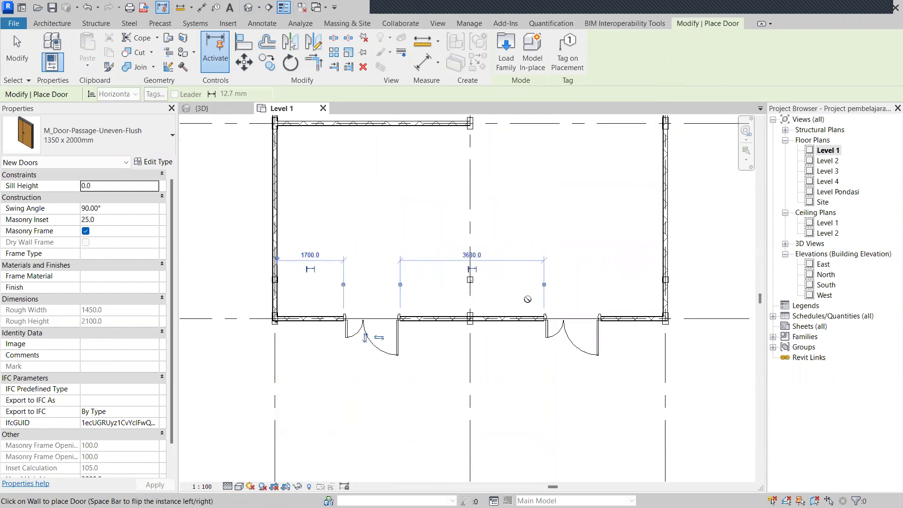
{"action": "key", "text": "Escape"}
{"action": "key", "text": "Escape"}
{"action": "scroll", "coordinate": [569, 307], "scroll_direction": "down", "scroll_amount": 4}
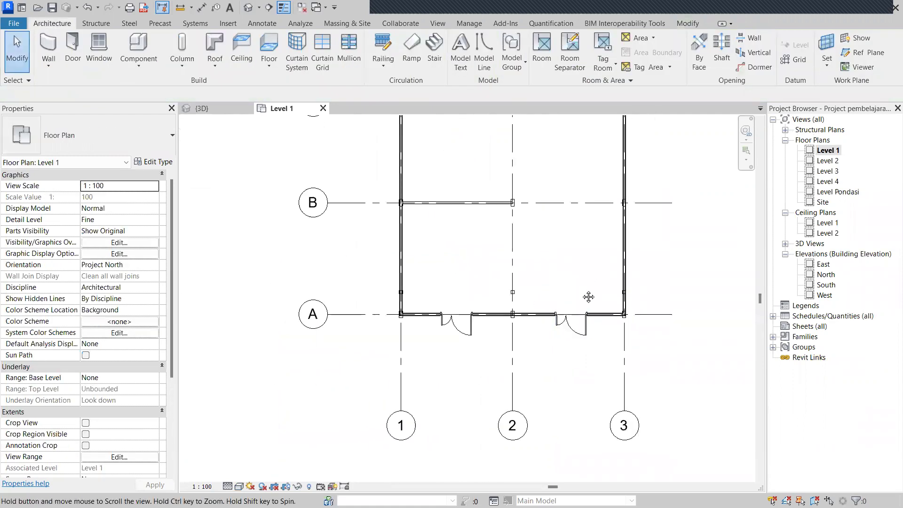
{"action": "middle_click_drag", "start_coordinate": [569, 306], "coordinate": [531, 307]}
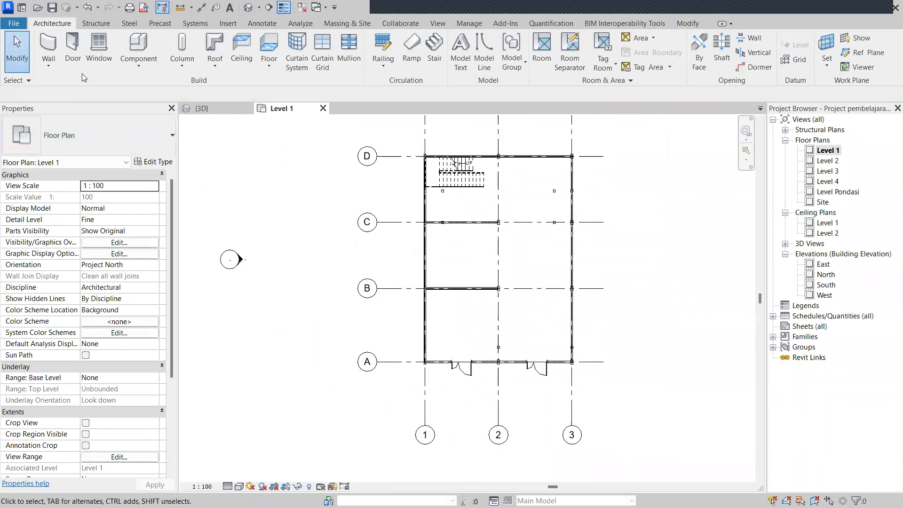
Start the Window tool and browse Load Family to Metric Library > US > Windows.
{"action": "left_click", "coordinate": [99, 52]}
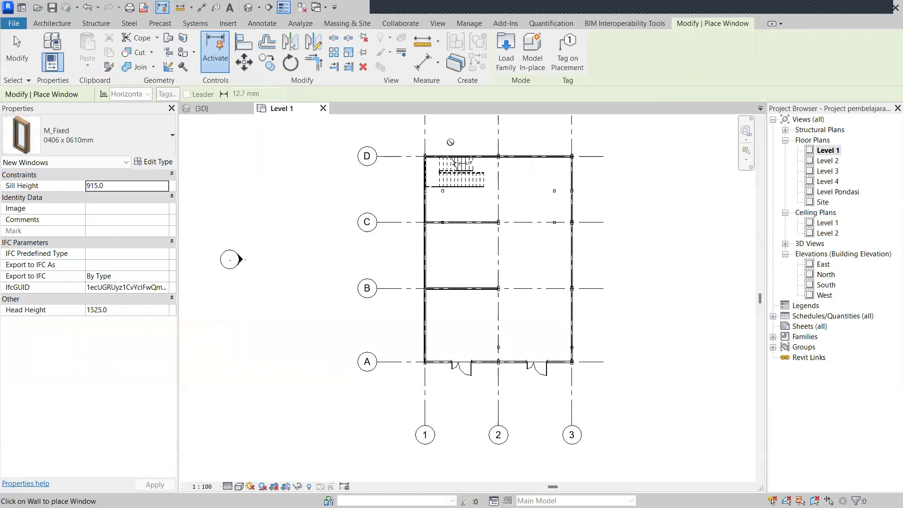
{"action": "left_click", "coordinate": [505, 69]}
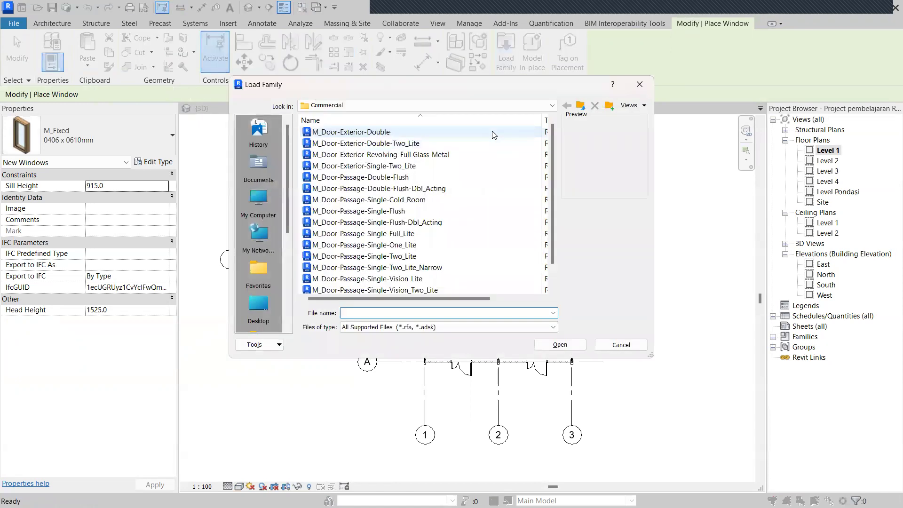
{"action": "scroll", "coordinate": [253, 239], "scroll_direction": "down", "scroll_amount": 5}
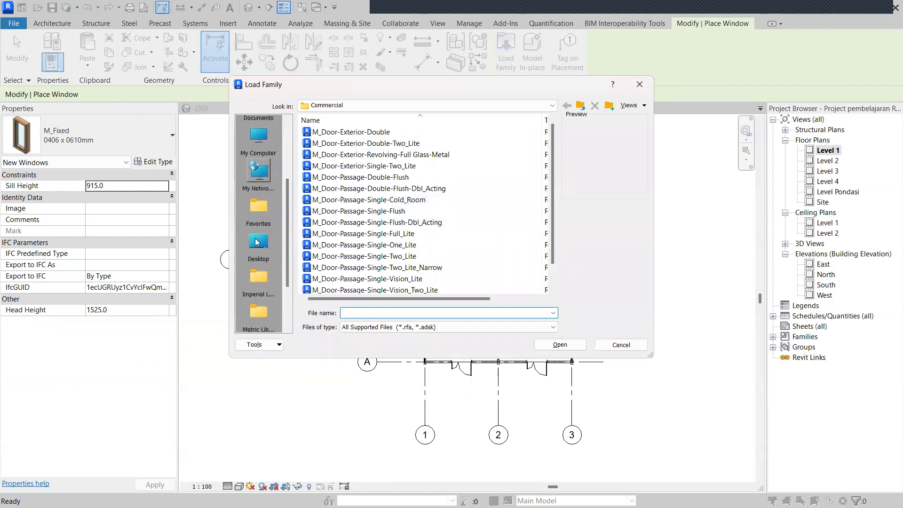
{"action": "left_click", "coordinate": [256, 203]}
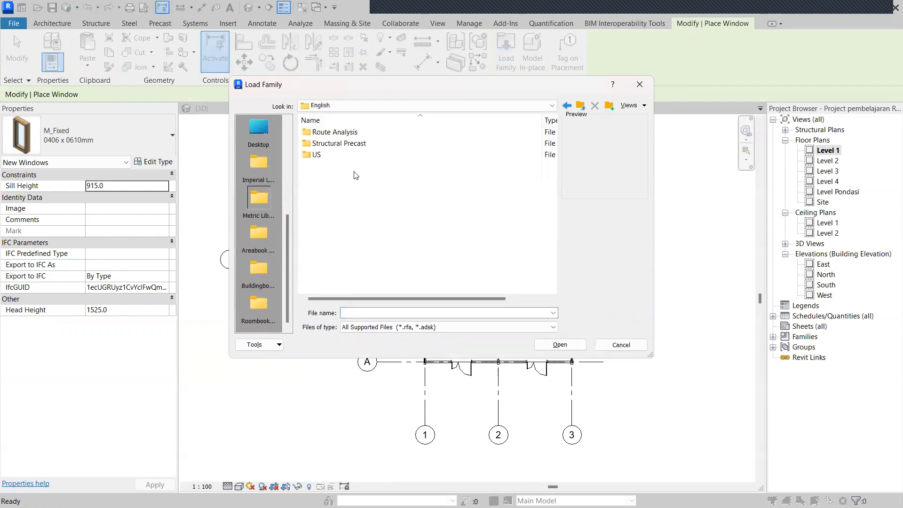
{"action": "double_click", "coordinate": [343, 155]}
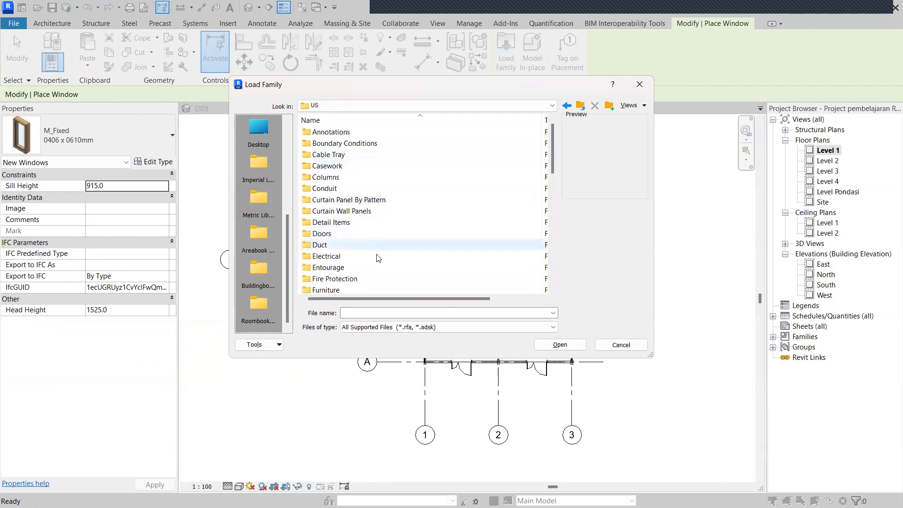
{"action": "scroll", "coordinate": [357, 269], "scroll_direction": "down", "scroll_amount": 1}
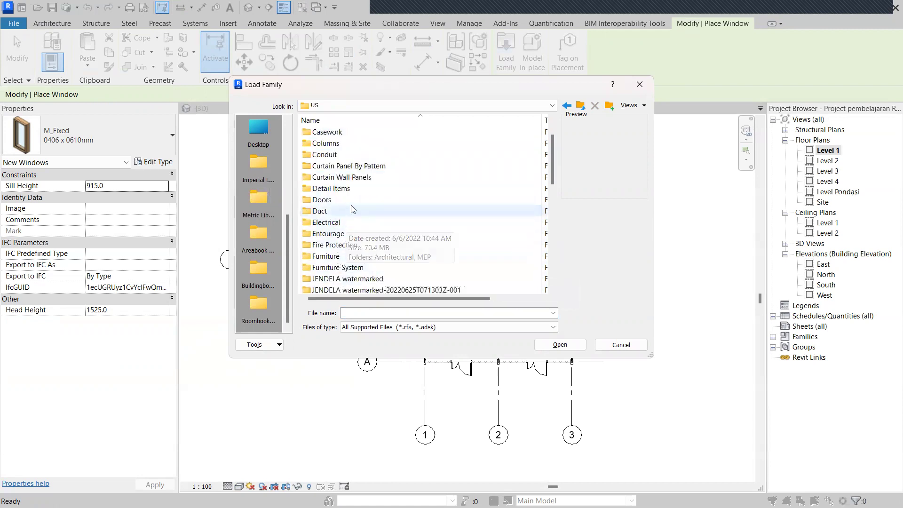
{"action": "scroll", "coordinate": [354, 185], "scroll_direction": "down", "scroll_amount": 5}
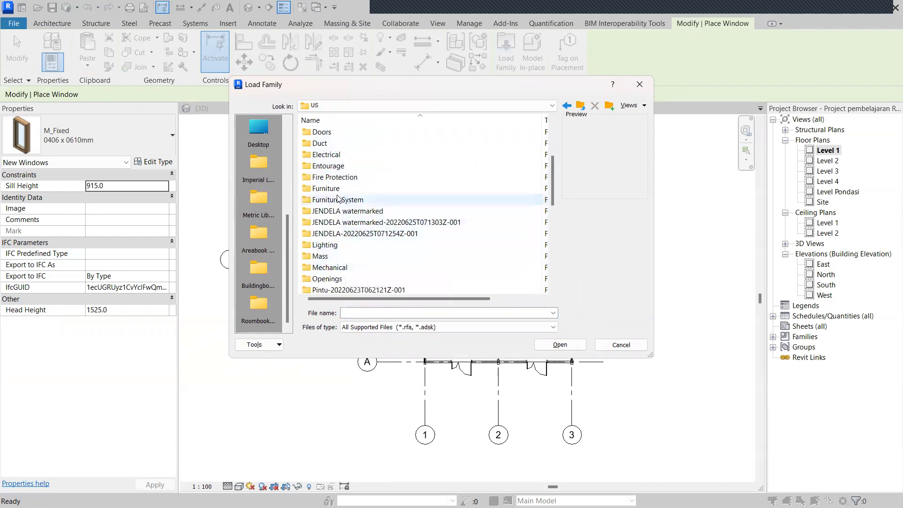
{"action": "scroll", "coordinate": [352, 242], "scroll_direction": "down", "scroll_amount": 5}
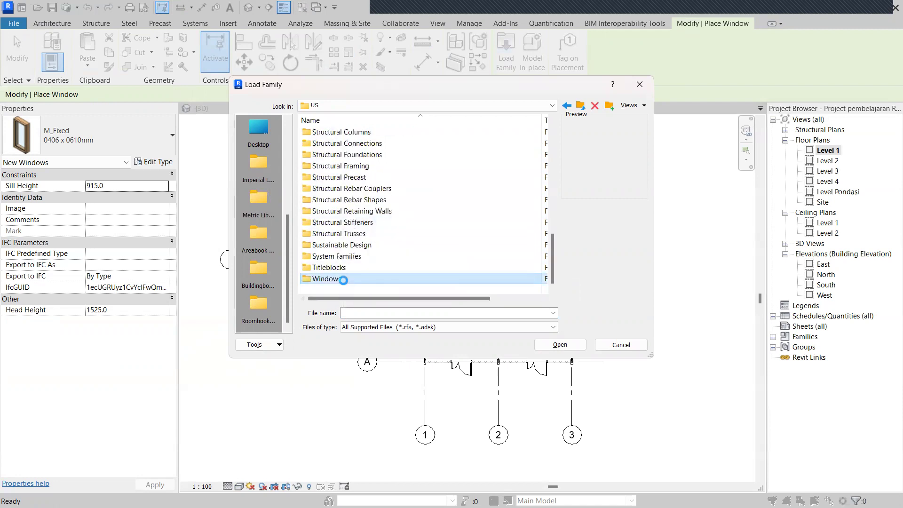
{"action": "double_click", "coordinate": [346, 278]}
Preview several window families, then load M_Window-Bay-Casement-45_Degree_Angle.rfa.
{"action": "left_click", "coordinate": [372, 143]}
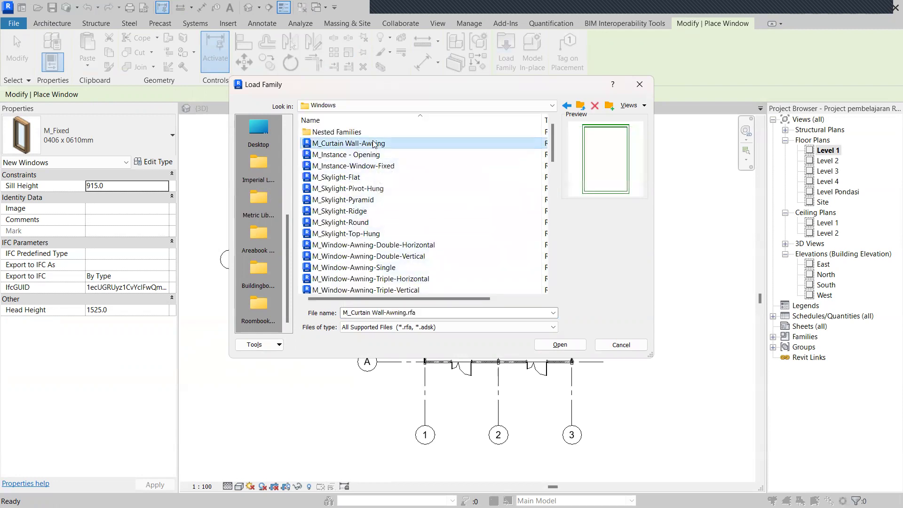
{"action": "scroll", "coordinate": [397, 220], "scroll_direction": "down", "scroll_amount": 2}
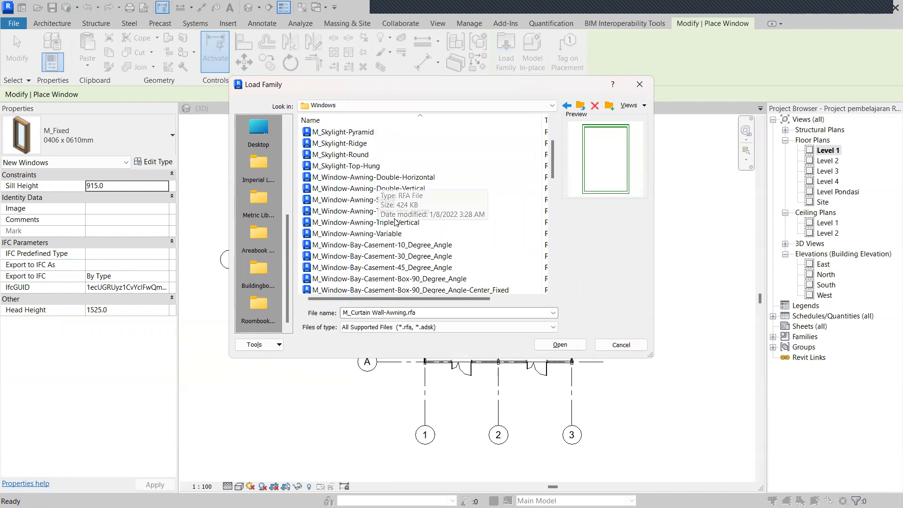
{"action": "left_click", "coordinate": [388, 179]}
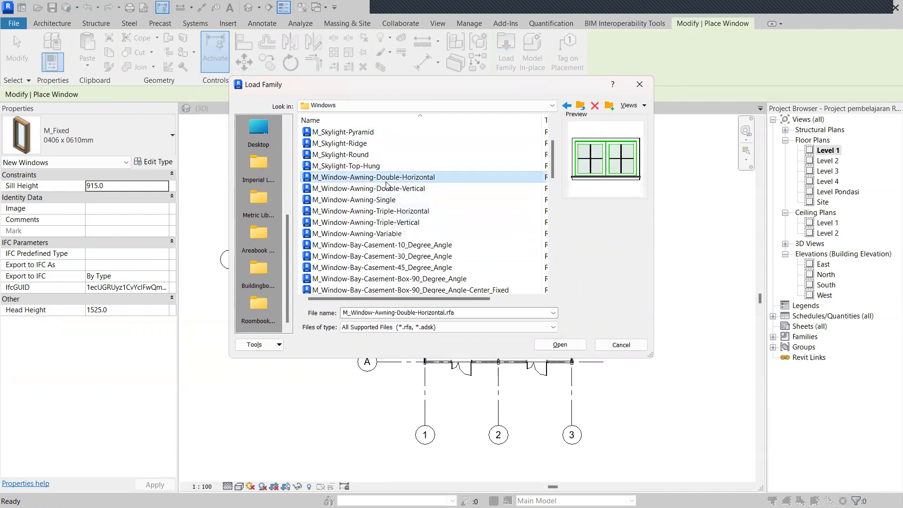
{"action": "scroll", "coordinate": [382, 193], "scroll_direction": "up", "scroll_amount": 1}
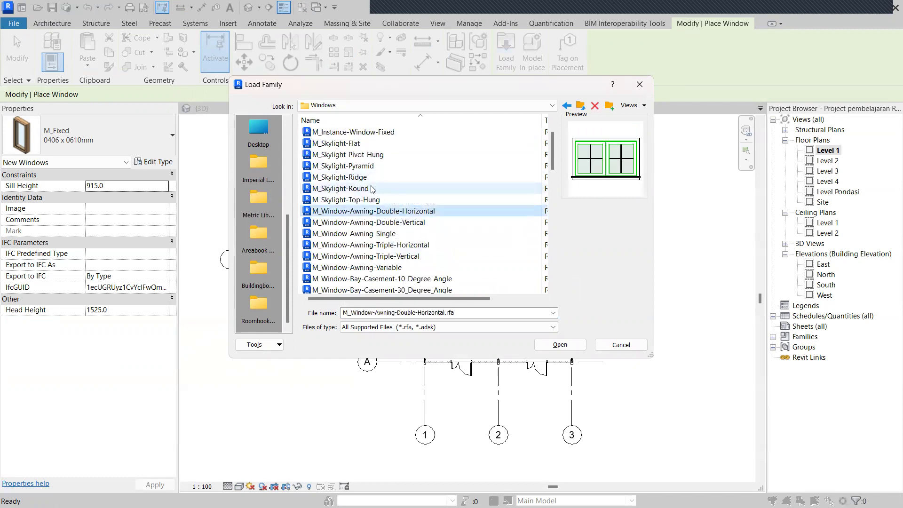
{"action": "left_click", "coordinate": [372, 155]}
{"action": "key", "text": "Down"}
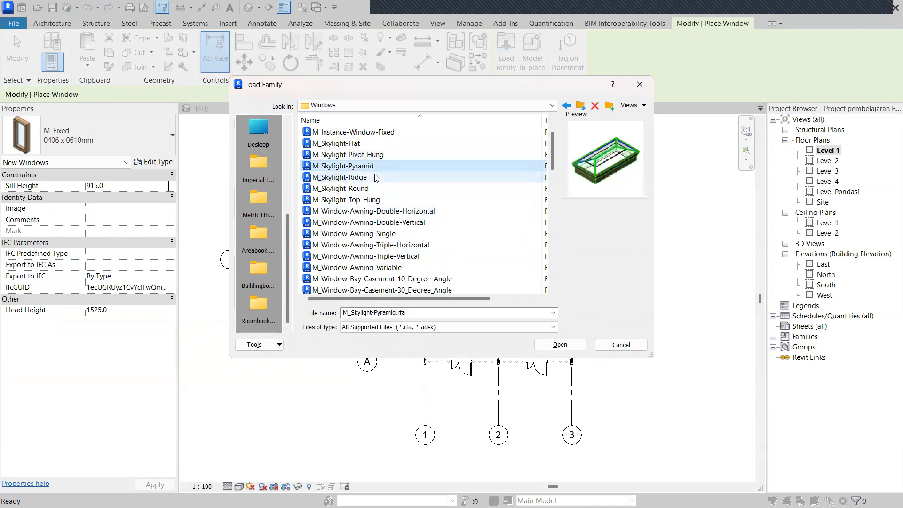
{"action": "left_click", "coordinate": [377, 178]}
{"action": "scroll", "coordinate": [404, 214], "scroll_direction": "down", "scroll_amount": 1}
{"action": "scroll", "coordinate": [403, 214], "scroll_direction": "down", "scroll_amount": 1}
{"action": "left_click", "coordinate": [403, 233]}
{"action": "scroll", "coordinate": [457, 247], "scroll_direction": "down", "scroll_amount": 2}
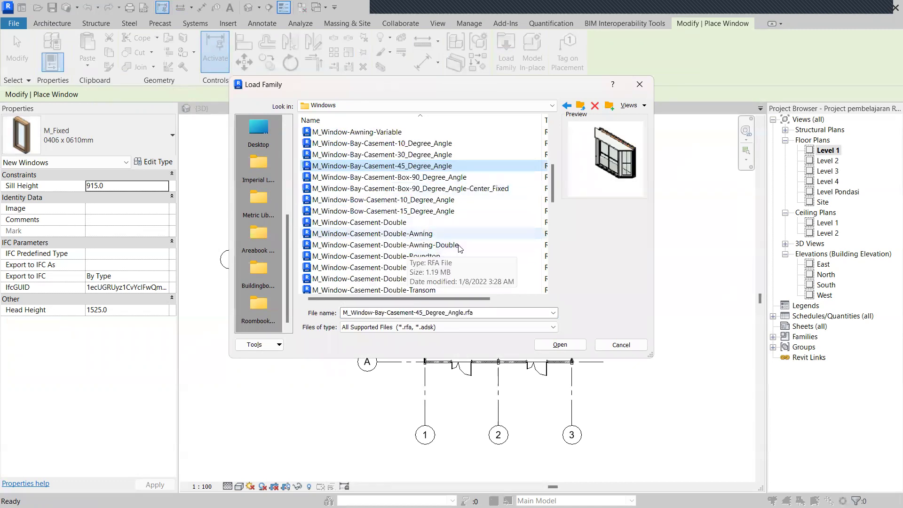
{"action": "left_click", "coordinate": [550, 346]}
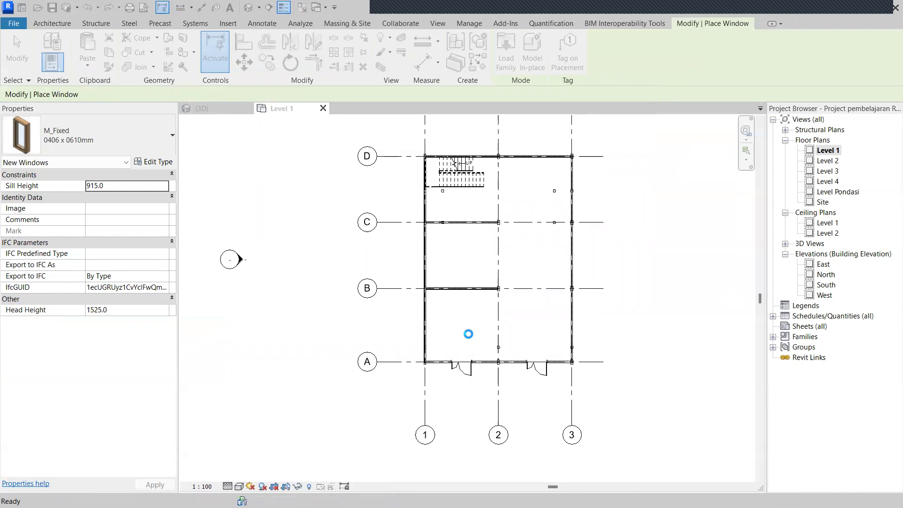
Place 45° bay casement windows on the left wall near grid B and in both right-wall bays.
{"action": "scroll", "coordinate": [428, 320], "scroll_direction": "up", "scroll_amount": 2}
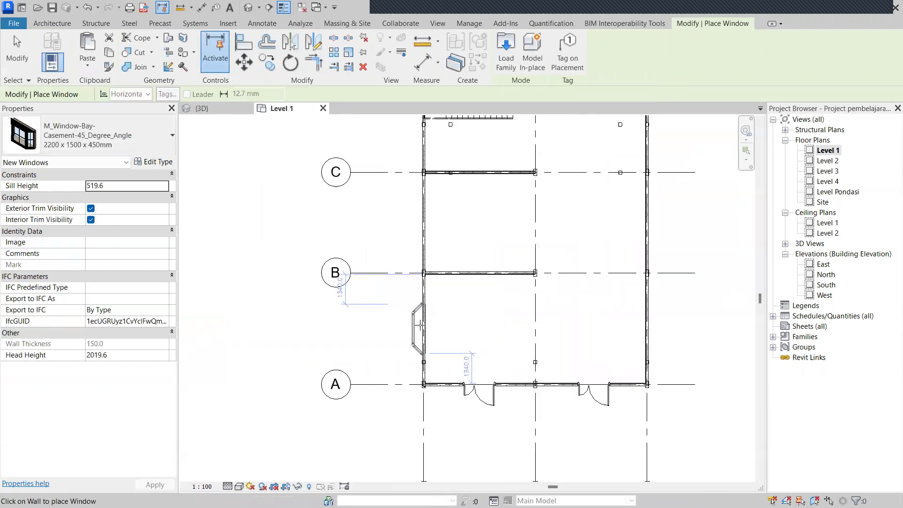
{"action": "left_click", "coordinate": [420, 229]}
{"action": "middle_click_drag", "start_coordinate": [598, 263], "coordinate": [479, 309]}
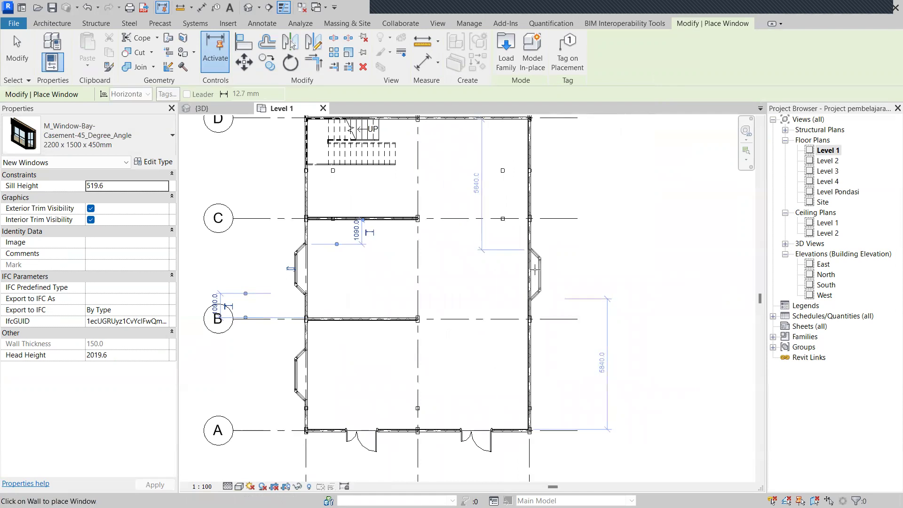
{"action": "left_click", "coordinate": [536, 288]}
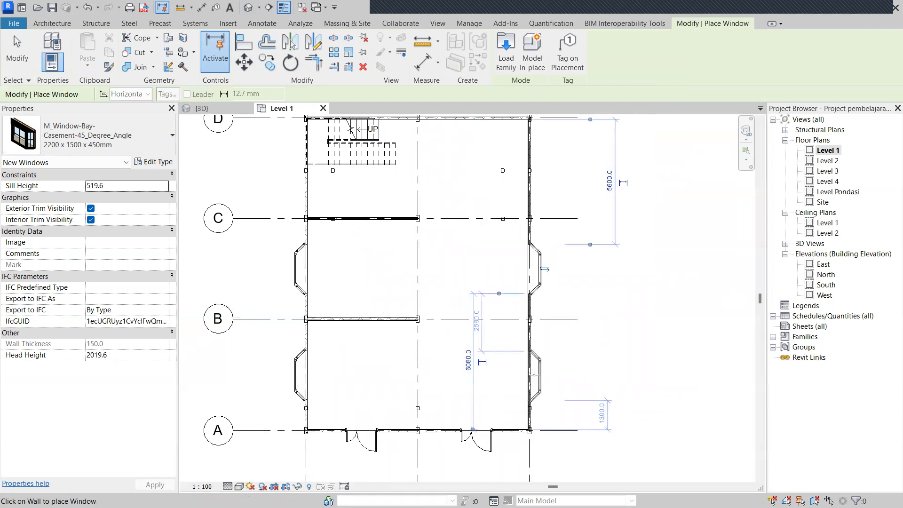
{"action": "left_click", "coordinate": [535, 376]}
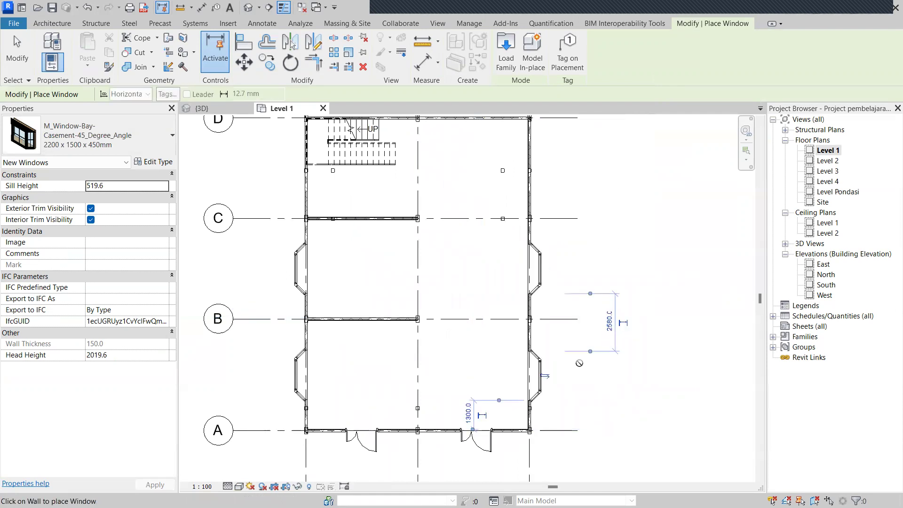
{"action": "key", "text": "Escape"}
{"action": "key", "text": "Escape"}
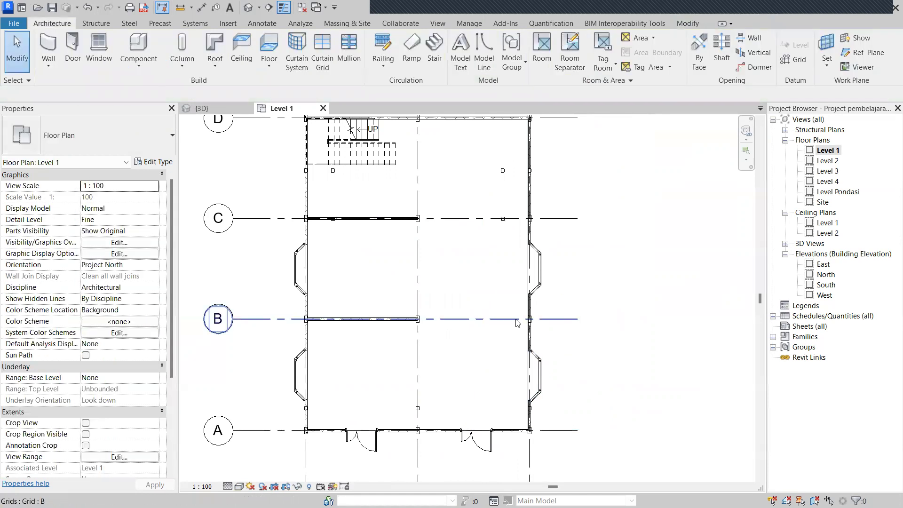
Load the M_Chair-Corbu family from Metric Library > US > Furniture > Seating as a component.
{"action": "scroll", "coordinate": [504, 293], "scroll_direction": "down", "scroll_amount": 3}
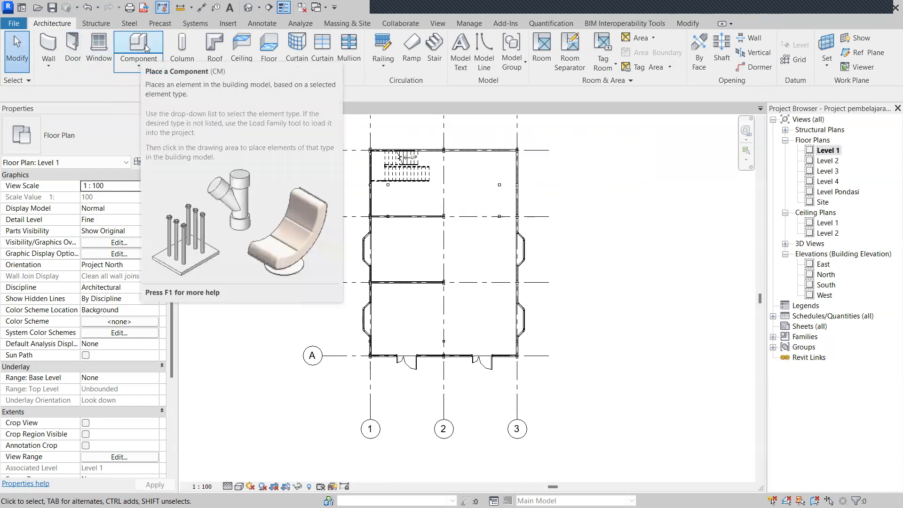
{"action": "left_click", "coordinate": [146, 47]}
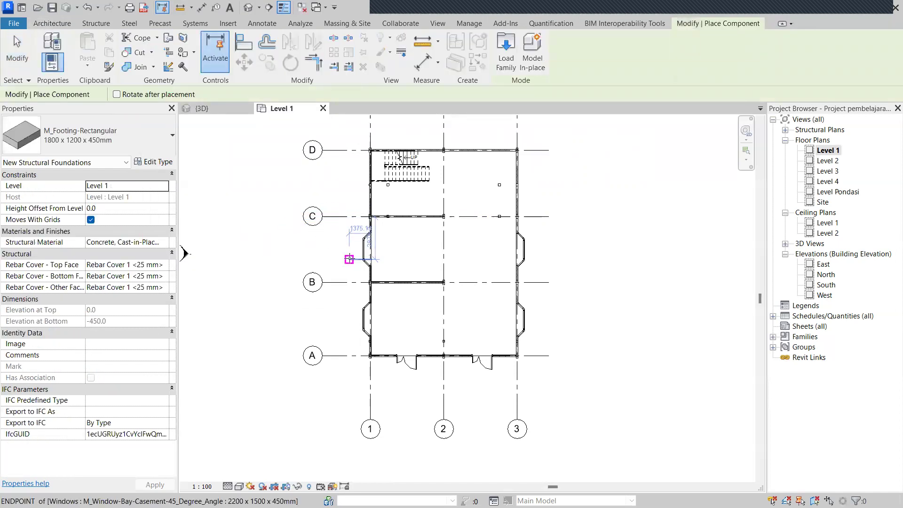
{"action": "scroll", "coordinate": [351, 256], "scroll_direction": "up", "scroll_amount": 2}
{"action": "left_click", "coordinate": [500, 66]}
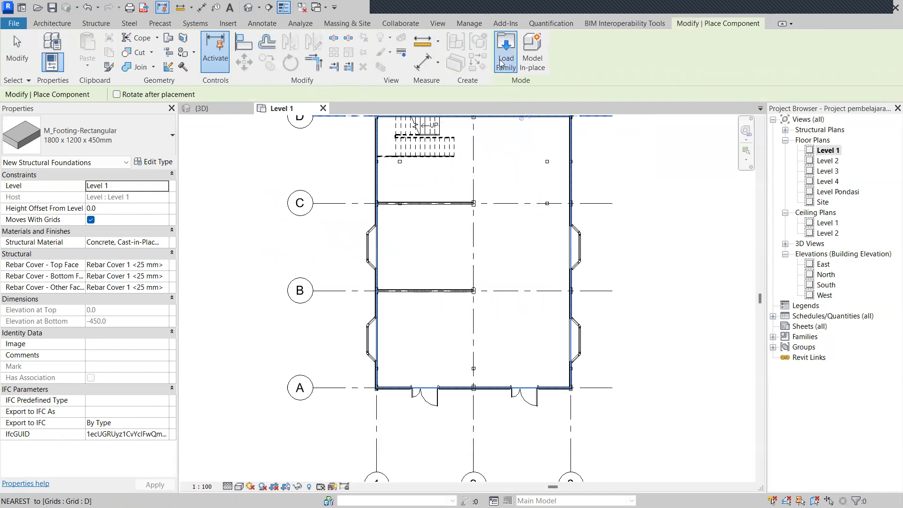
{"action": "scroll", "coordinate": [259, 235], "scroll_direction": "down", "scroll_amount": 3}
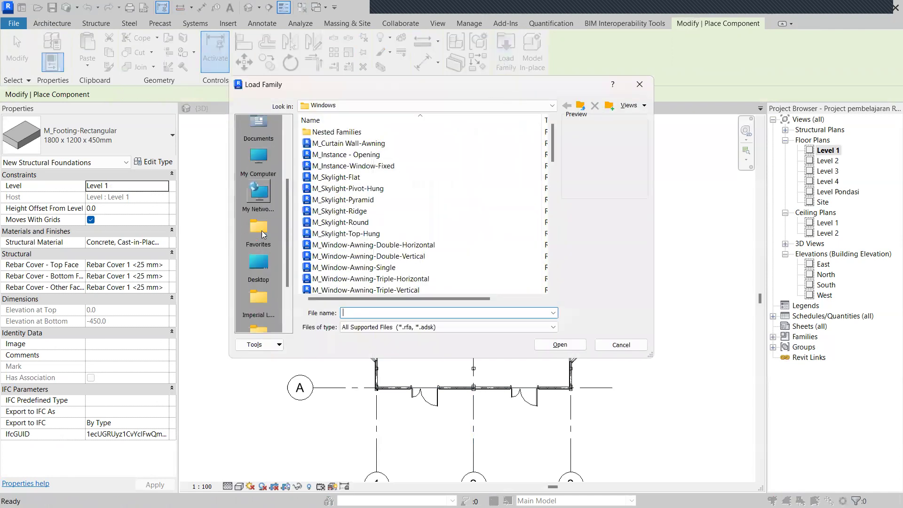
{"action": "left_click", "coordinate": [263, 270]}
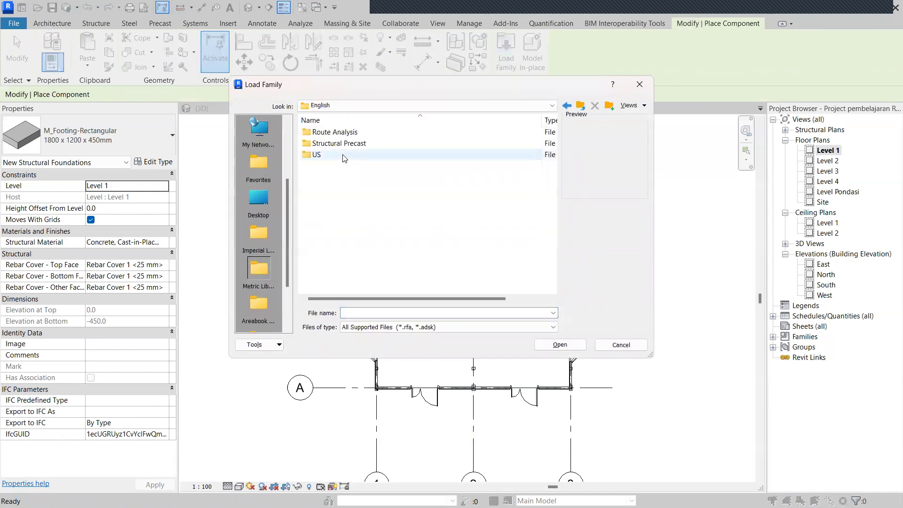
{"action": "double_click", "coordinate": [343, 155]}
{"action": "scroll", "coordinate": [404, 249], "scroll_direction": "down", "scroll_amount": 1}
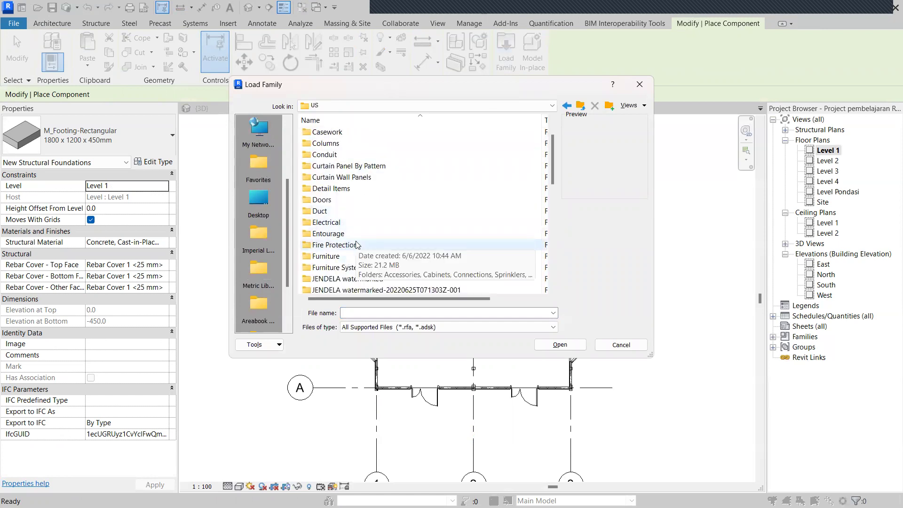
{"action": "double_click", "coordinate": [339, 257]}
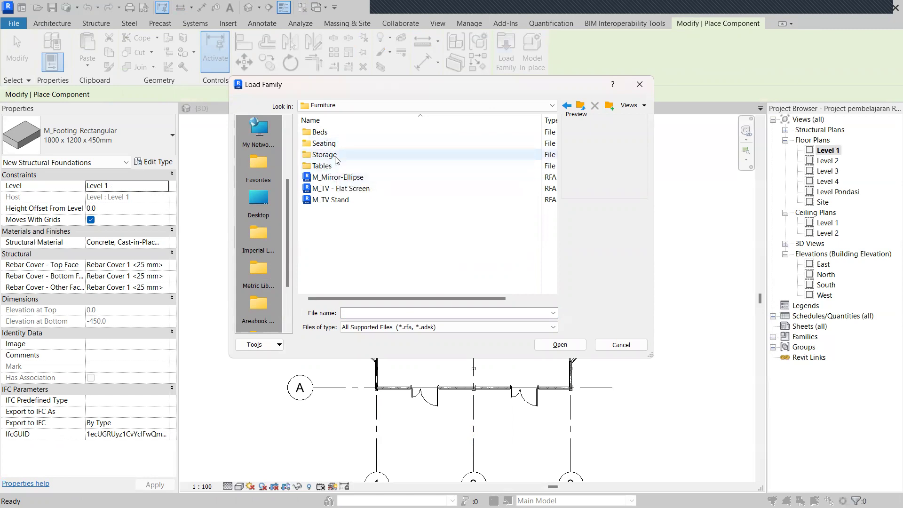
{"action": "double_click", "coordinate": [360, 142]}
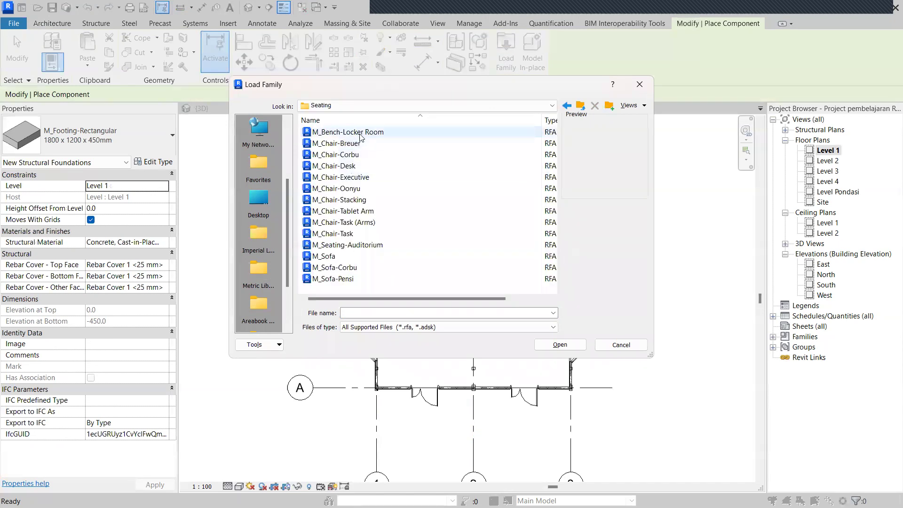
{"action": "left_click", "coordinate": [335, 154]}
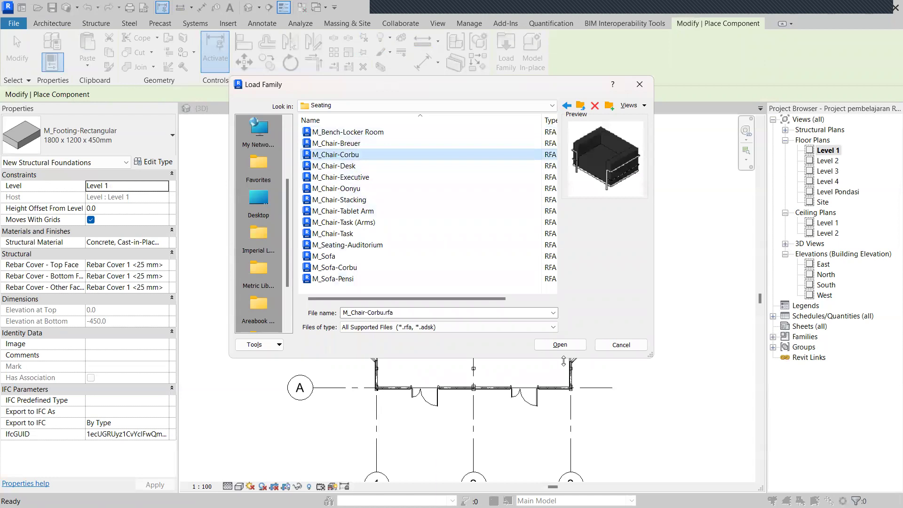
{"action": "left_click", "coordinate": [560, 345]}
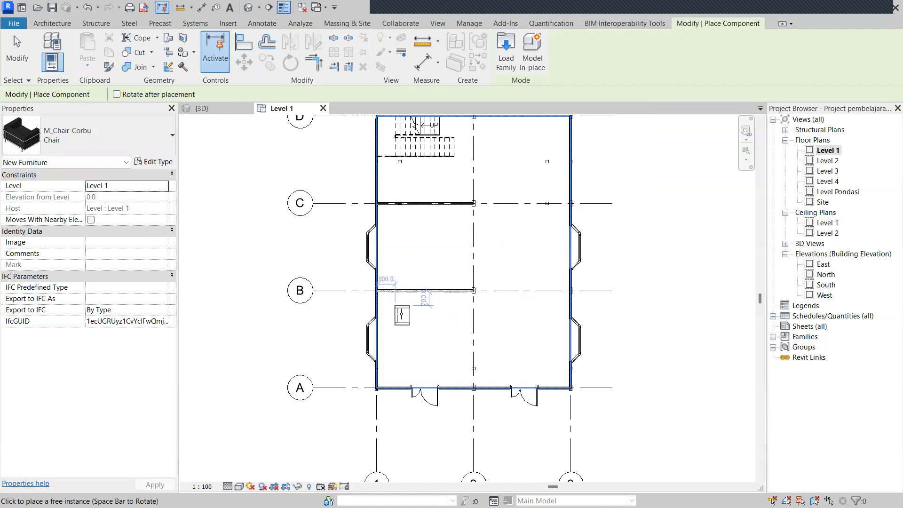
Place M_Chair-Corbu chairs along the left wall near grids B and C and in the A–B bay.
{"action": "left_click", "coordinate": [403, 271]}
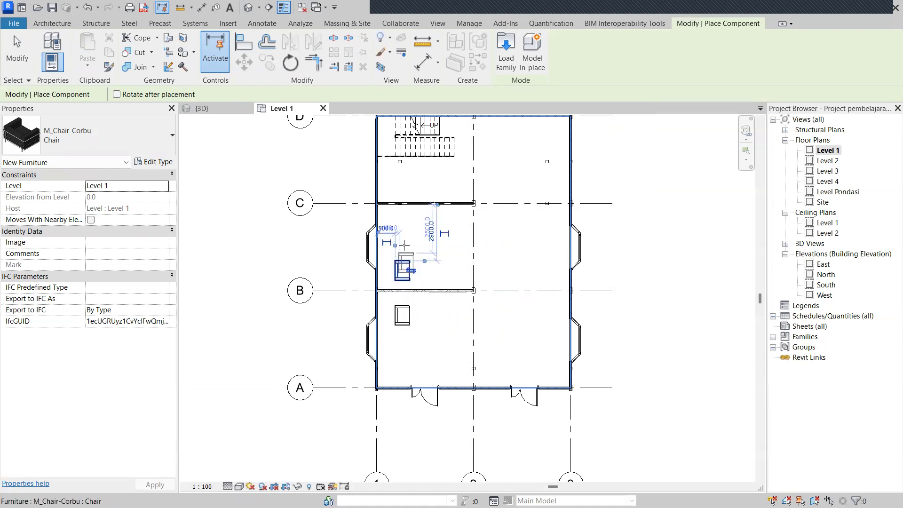
{"action": "left_click", "coordinate": [402, 226]}
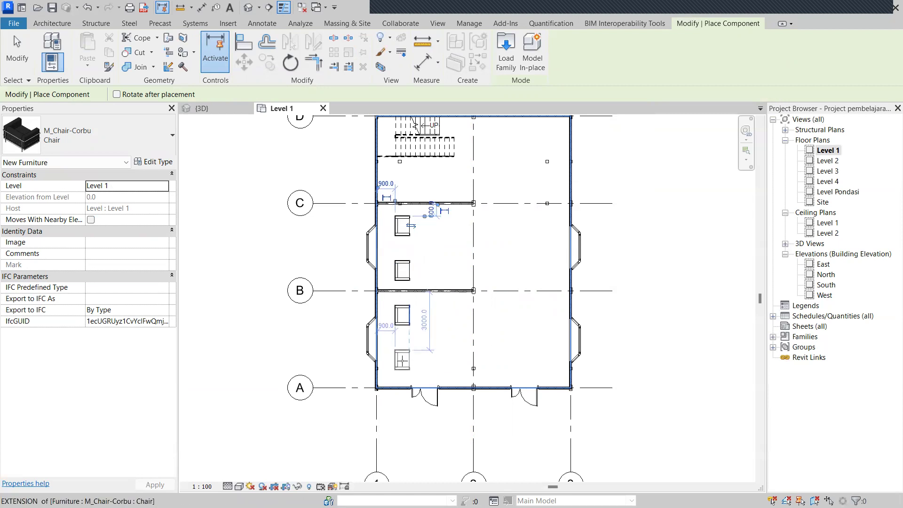
{"action": "left_click", "coordinate": [403, 360]}
{"action": "key", "text": "Escape"}
{"action": "key", "text": "Escape"}
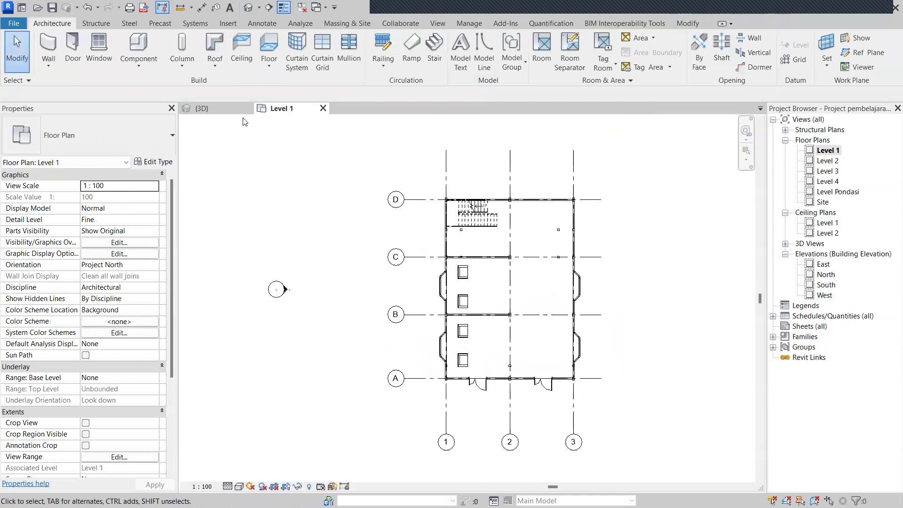
{"action": "left_click", "coordinate": [237, 109]}
{"action": "middle_click_drag", "start_coordinate": [452, 417], "coordinate": [537, 426], "text": "shift"}
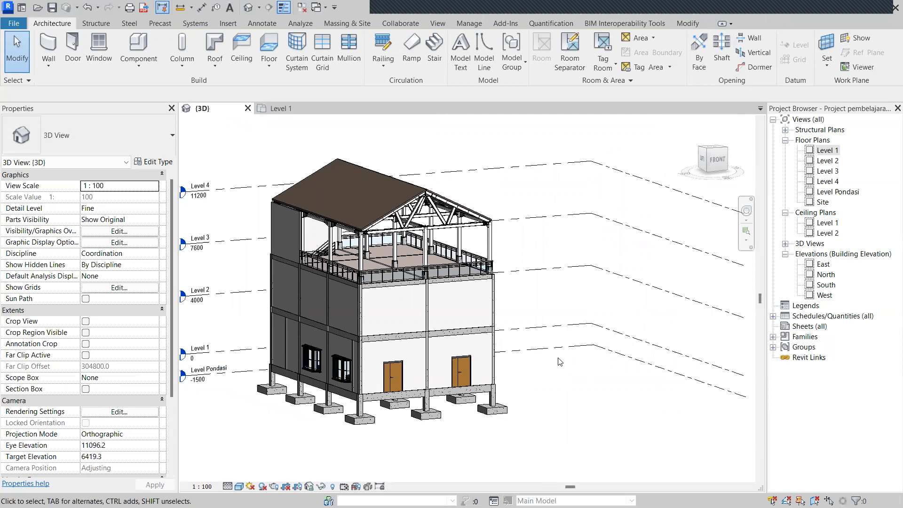
{"action": "left_click", "coordinate": [297, 107]}
{"action": "scroll", "coordinate": [401, 315], "scroll_direction": "down", "scroll_amount": 4}
{"action": "scroll", "coordinate": [400, 315], "scroll_direction": "up", "scroll_amount": 2}
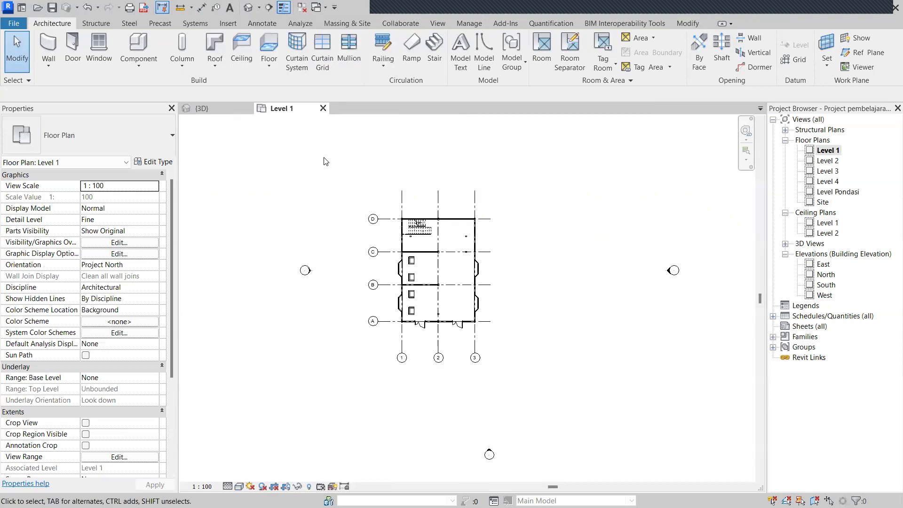
With DI, dimension grid spacings B–D on the left and grids 1–3 above the plan.
{"action": "key", "text": "d"}
{"action": "key", "text": "i"}
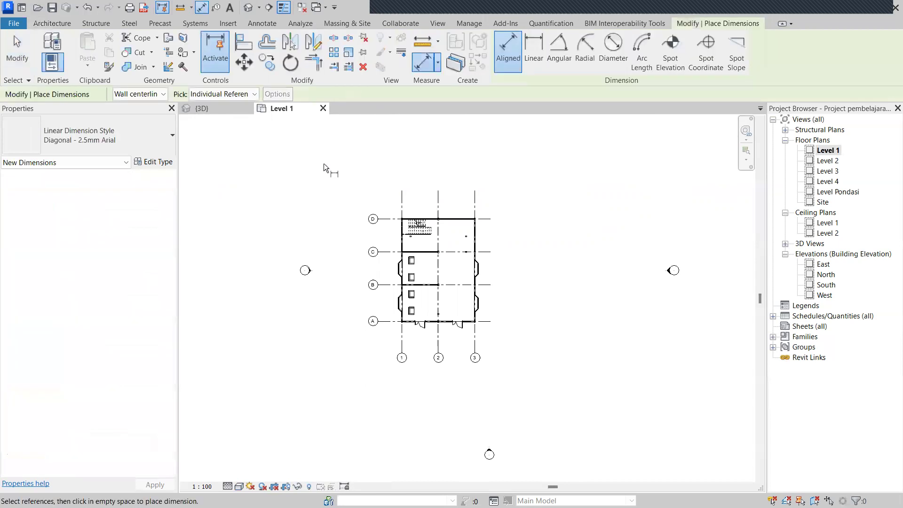
{"action": "scroll", "coordinate": [401, 283], "scroll_direction": "up", "scroll_amount": 1}
{"action": "scroll", "coordinate": [399, 287], "scroll_direction": "up", "scroll_amount": 1}
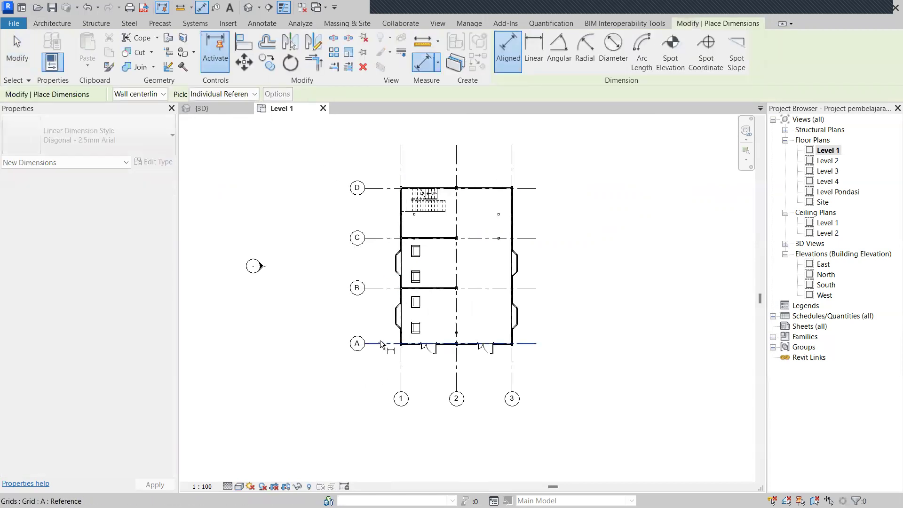
{"action": "left_click", "coordinate": [379, 288]}
{"action": "left_click", "coordinate": [379, 238]}
{"action": "left_click", "coordinate": [378, 188]}
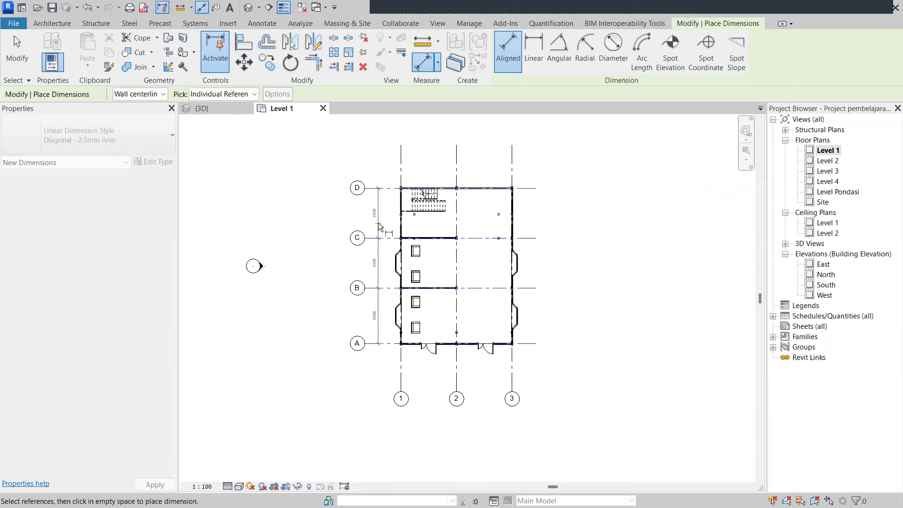
{"action": "left_click", "coordinate": [378, 222]}
{"action": "left_click", "coordinate": [401, 167]}
{"action": "left_click", "coordinate": [456, 167]}
{"action": "left_click", "coordinate": [512, 172]}
{"action": "left_click", "coordinate": [513, 168]}
Add overall dimensions: 14000 from grid D to A and 10000 from grid 1 to 3.
{"action": "middle_click_drag", "start_coordinate": [534, 196], "coordinate": [525, 185]}
{"action": "left_click", "coordinate": [524, 183]}
{"action": "left_click", "coordinate": [529, 333]}
{"action": "left_click", "coordinate": [541, 292]}
{"action": "left_click", "coordinate": [504, 369]}
{"action": "left_click", "coordinate": [392, 370]}
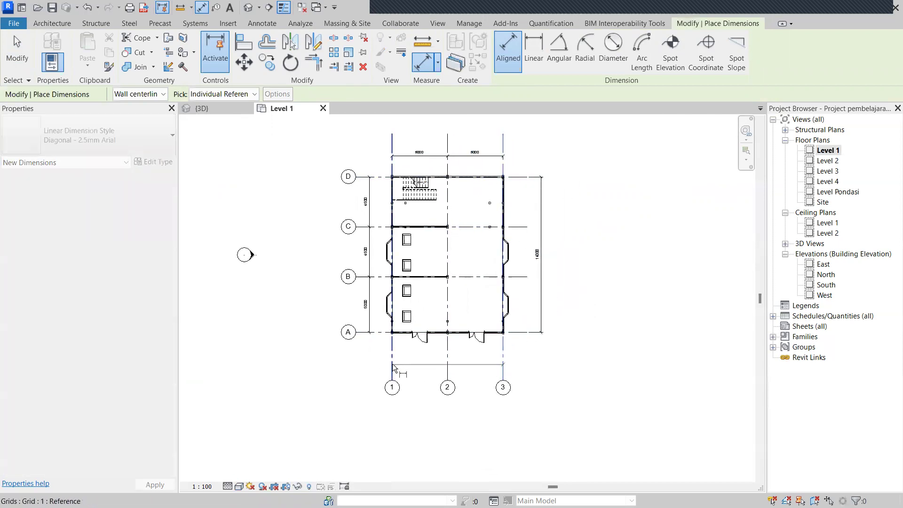
{"action": "left_click", "coordinate": [425, 361]}
{"action": "middle_click_drag", "start_coordinate": [522, 314], "coordinate": [517, 348]}
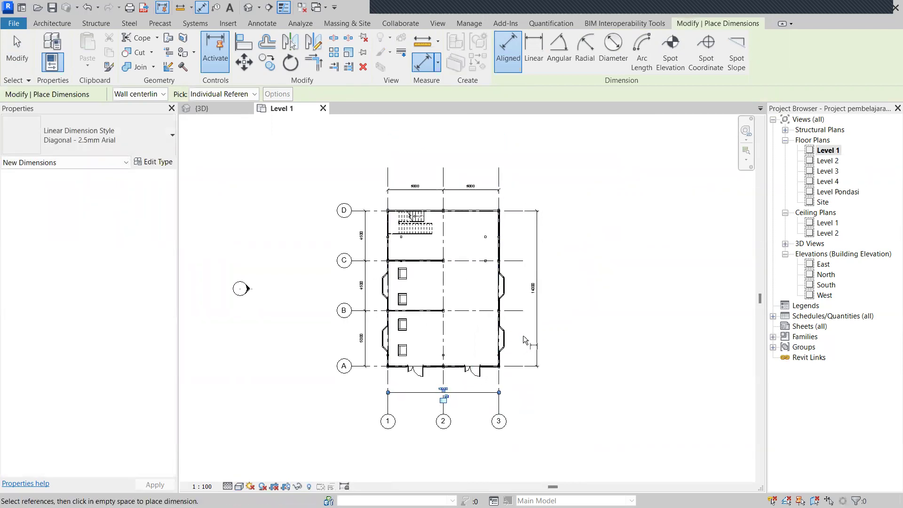
{"action": "key", "text": "Escape"}
{"action": "scroll", "coordinate": [522, 339], "scroll_direction": "down", "scroll_amount": 3}
{"action": "middle_click_drag", "start_coordinate": [519, 343], "coordinate": [486, 271]}
{"action": "scroll", "coordinate": [519, 377], "scroll_direction": "down", "scroll_amount": 4}
{"action": "scroll", "coordinate": [517, 376], "scroll_direction": "up", "scroll_amount": 3}
{"action": "middle_click_drag", "start_coordinate": [514, 381], "coordinate": [507, 365]}
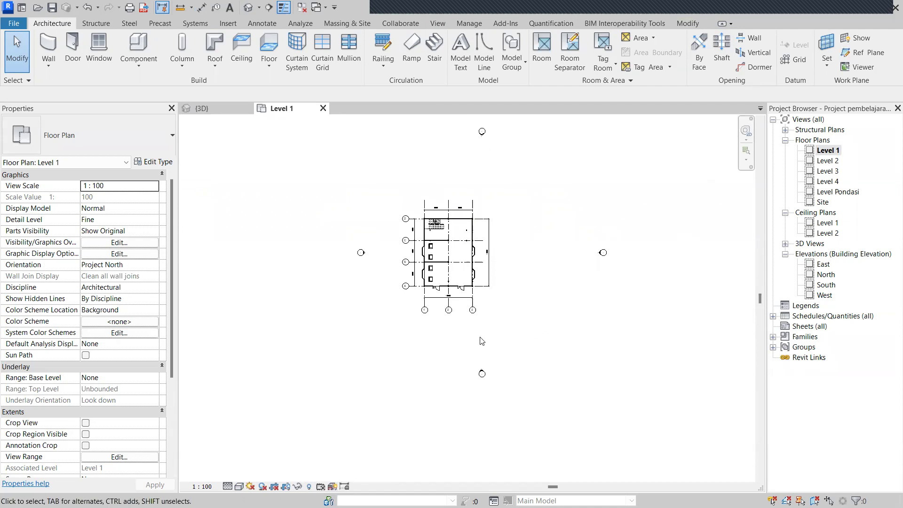
Duplicate the Level 1 floor plan view with a plain Duplicate.
{"action": "scroll", "coordinate": [534, 324], "scroll_direction": "down", "scroll_amount": 1}
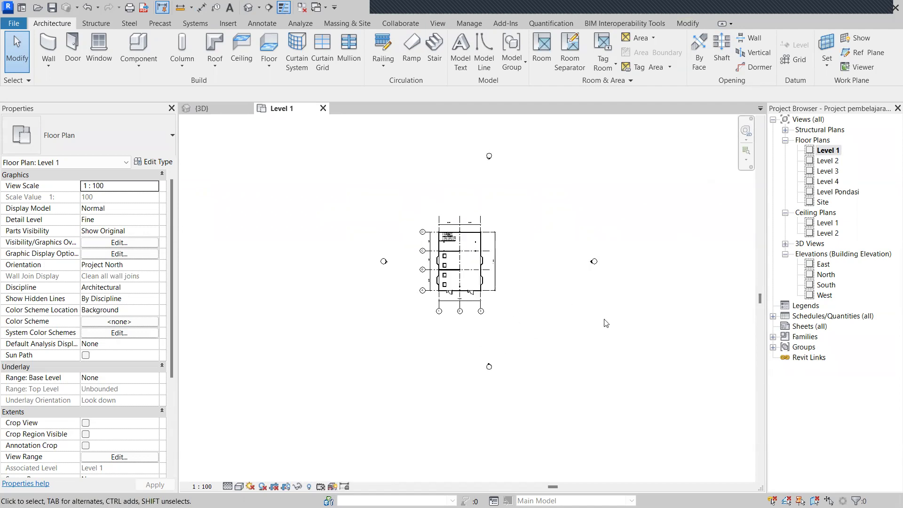
{"action": "left_click", "coordinate": [831, 151]}
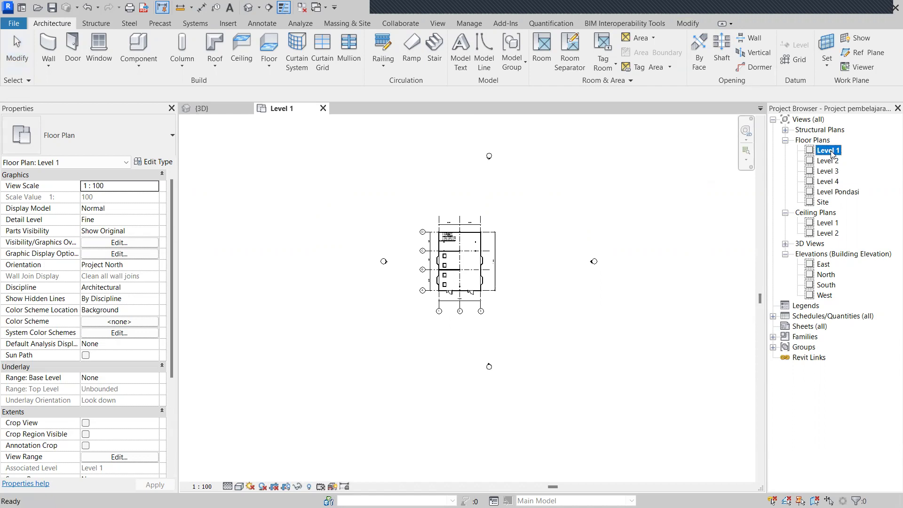
{"action": "right_click", "coordinate": [832, 153]}
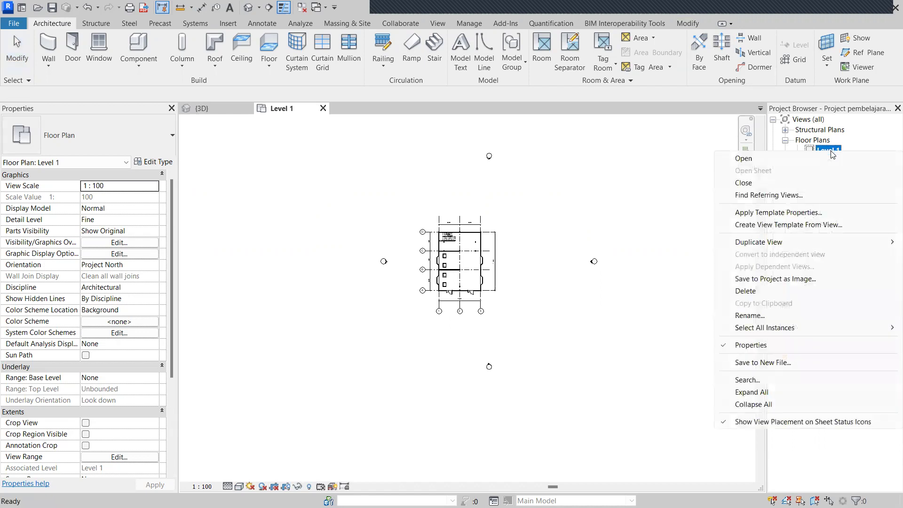
{"action": "mouse_move", "coordinate": [782, 243]}
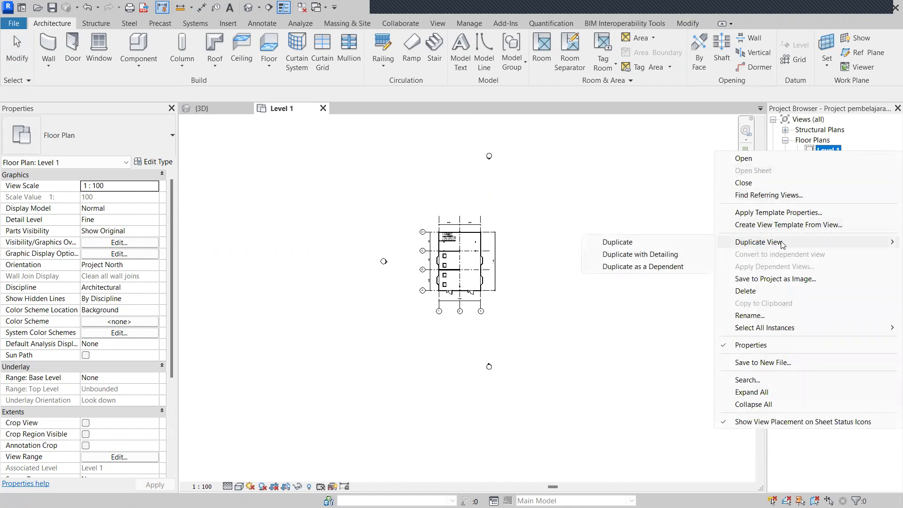
{"action": "left_click", "coordinate": [683, 259]}
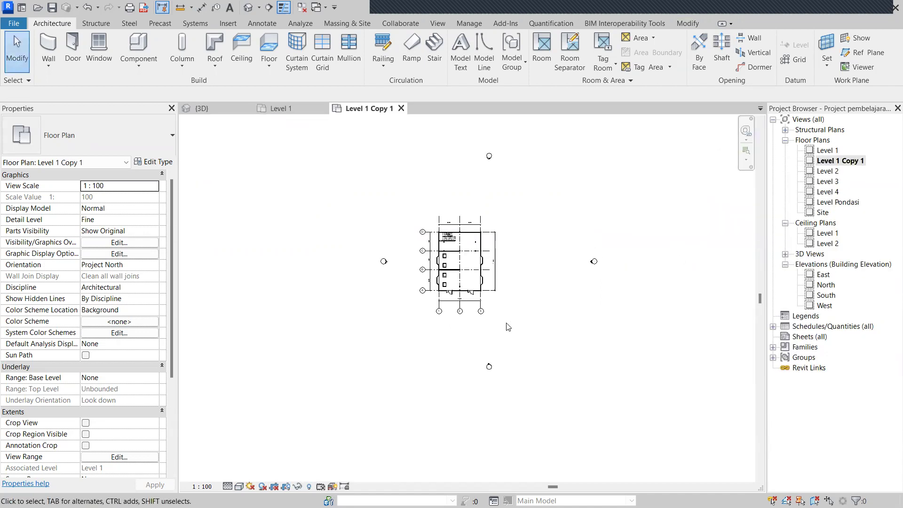
Rename the copied plan view to 'Denah Lantai dasar'.
{"action": "scroll", "coordinate": [472, 288], "scroll_direction": "up", "scroll_amount": 5}
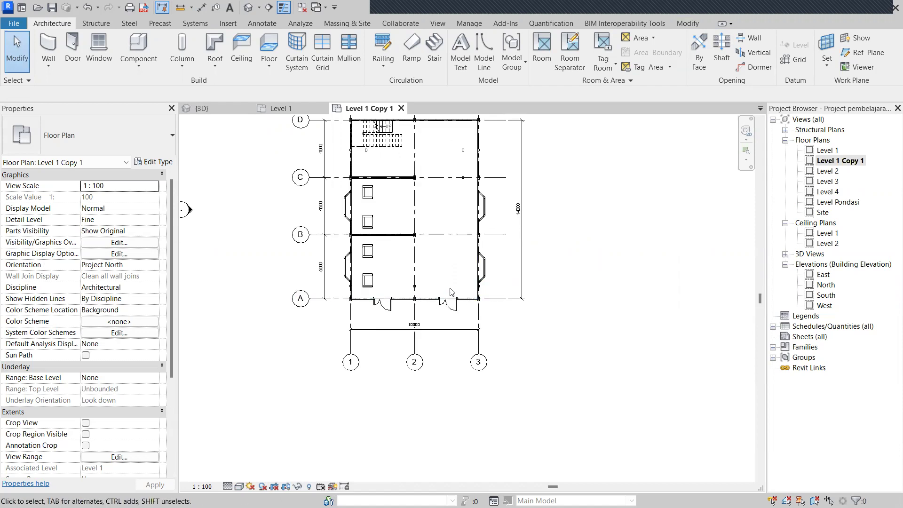
{"action": "scroll", "coordinate": [436, 282], "scroll_direction": "up", "scroll_amount": 1}
{"action": "scroll", "coordinate": [536, 257], "scroll_direction": "down", "scroll_amount": 2}
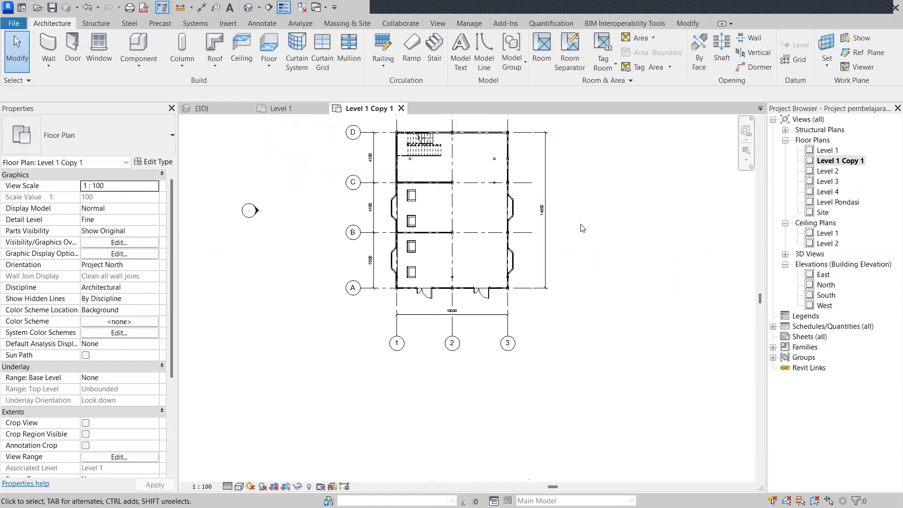
{"action": "right_click", "coordinate": [829, 162]}
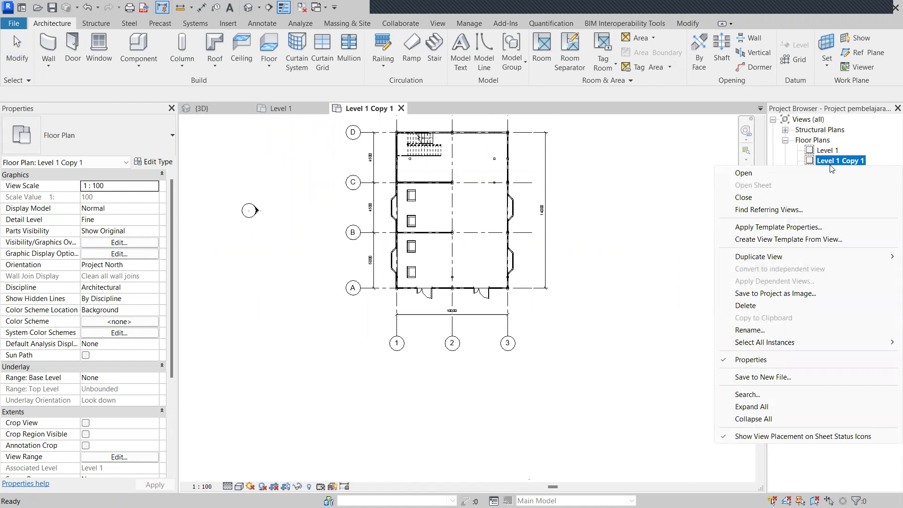
{"action": "left_click", "coordinate": [765, 330]}
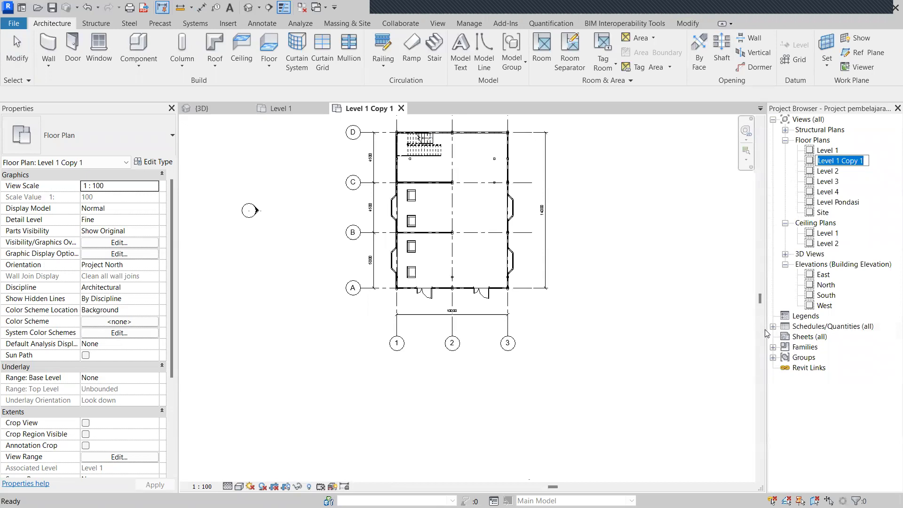
{"action": "type", "text": "Denah"}
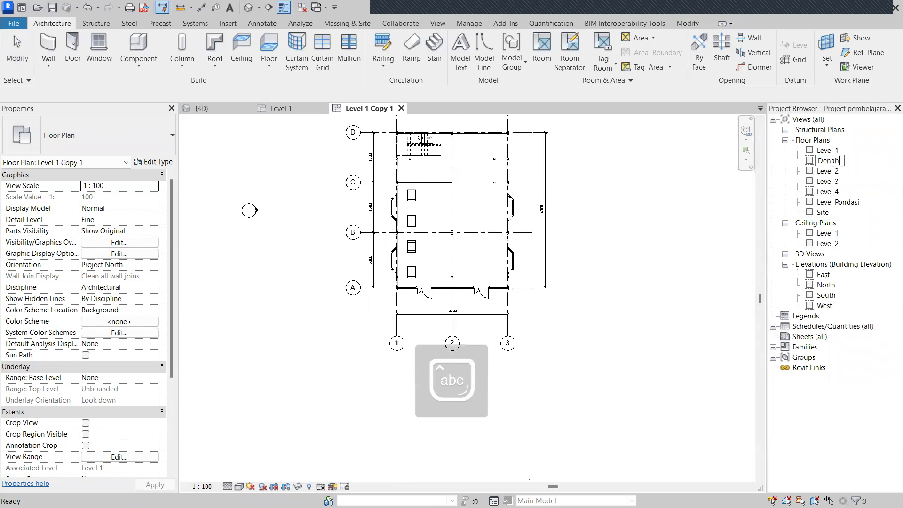
{"action": "type", "text": " Lantai dasar"}
{"action": "key", "text": "Return"}
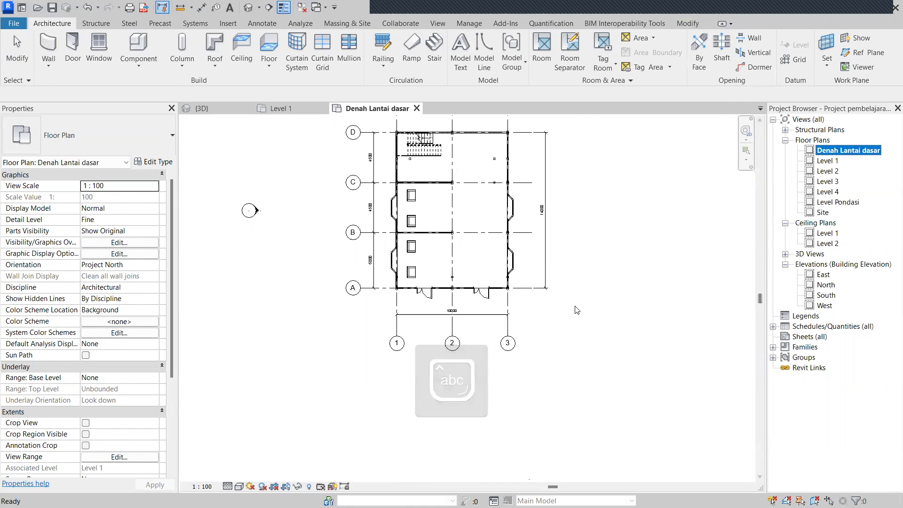
{"action": "scroll", "coordinate": [526, 284], "scroll_direction": "down", "scroll_amount": 3}
{"action": "scroll", "coordinate": [524, 262], "scroll_direction": "up", "scroll_amount": 2}
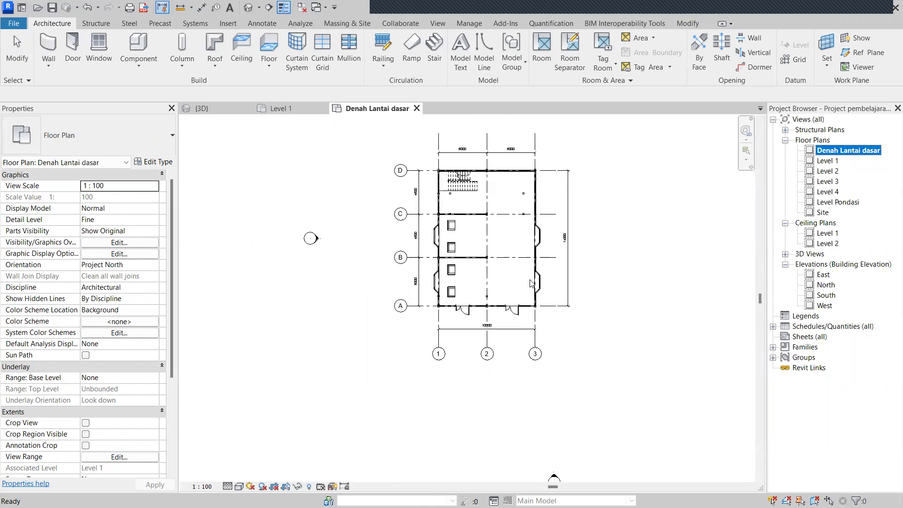
Select all elevation markers visible in the Denah Lantai dasar view.
{"action": "scroll", "coordinate": [590, 287], "scroll_direction": "down", "scroll_amount": 2}
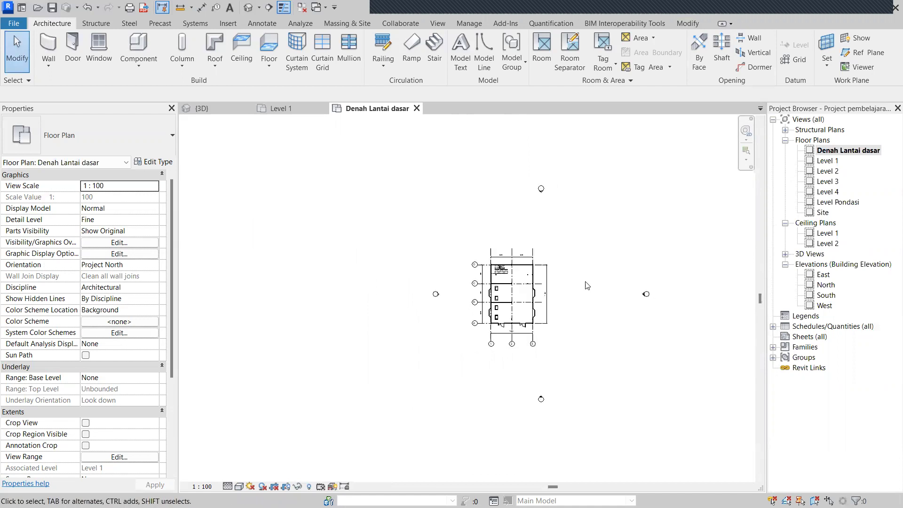
{"action": "scroll", "coordinate": [414, 254], "scroll_direction": "up", "scroll_amount": 5}
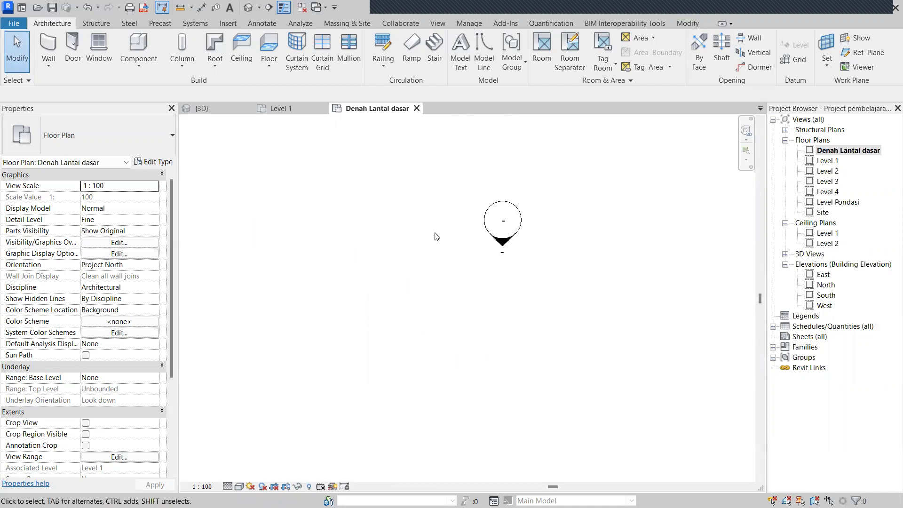
{"action": "scroll", "coordinate": [529, 212], "scroll_direction": "down", "scroll_amount": 1}
{"action": "scroll", "coordinate": [467, 293], "scroll_direction": "down", "scroll_amount": 1}
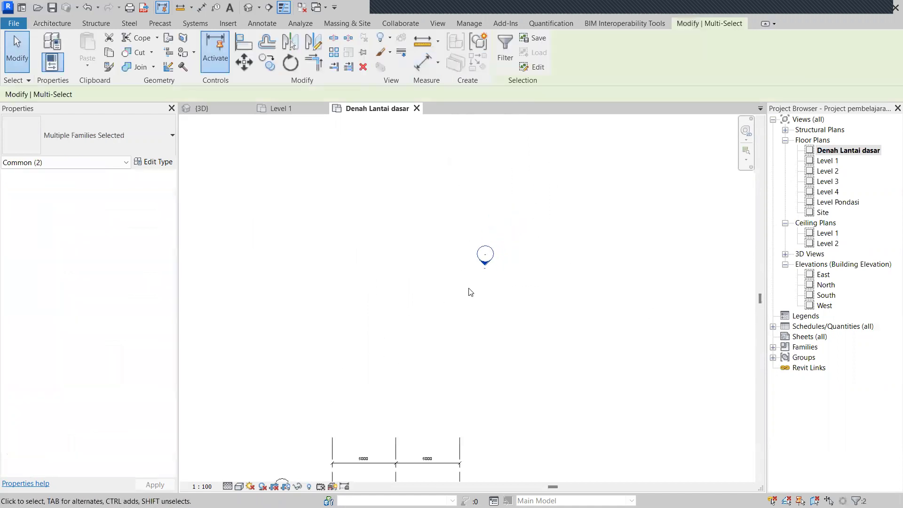
{"action": "right_click", "coordinate": [481, 258]}
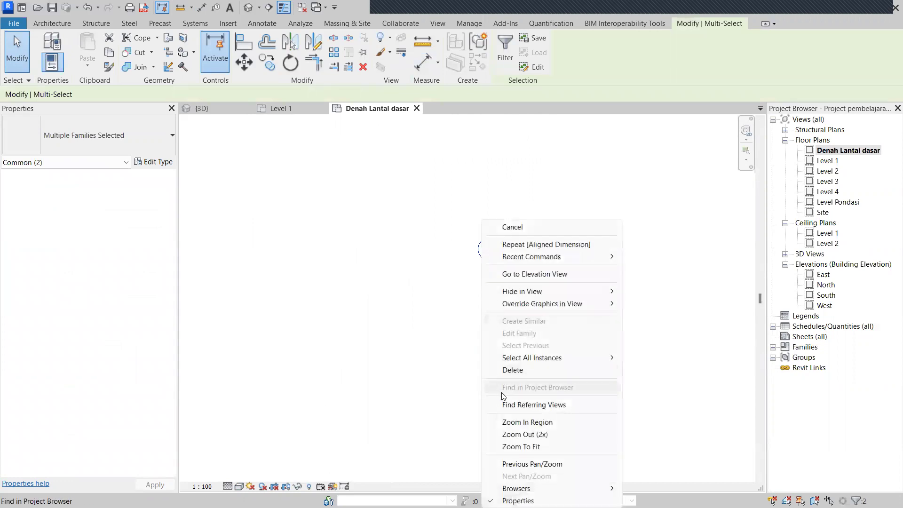
{"action": "mouse_move", "coordinate": [514, 361]}
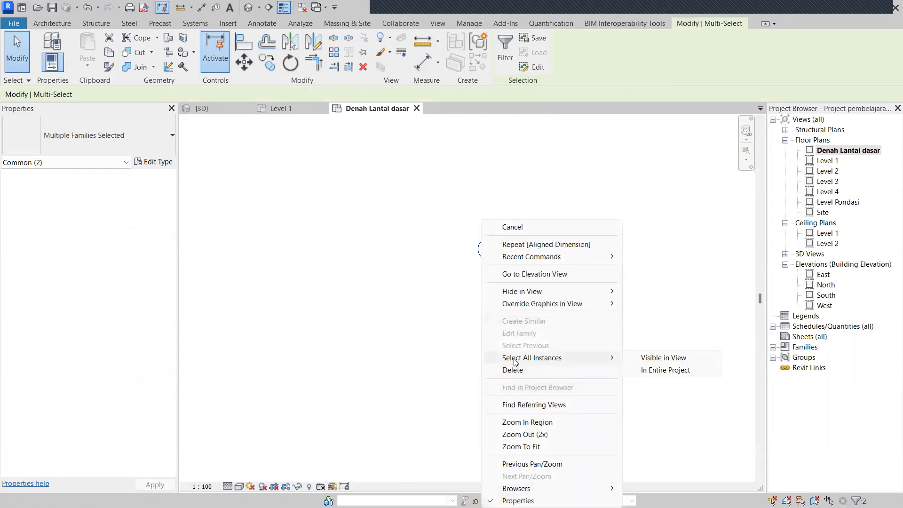
{"action": "left_click", "coordinate": [639, 361]}
Hide the selected elevation markers in this view as elements.
{"action": "scroll", "coordinate": [466, 357], "scroll_direction": "down", "scroll_amount": 4}
{"action": "scroll", "coordinate": [484, 401], "scroll_direction": "up", "scroll_amount": 3}
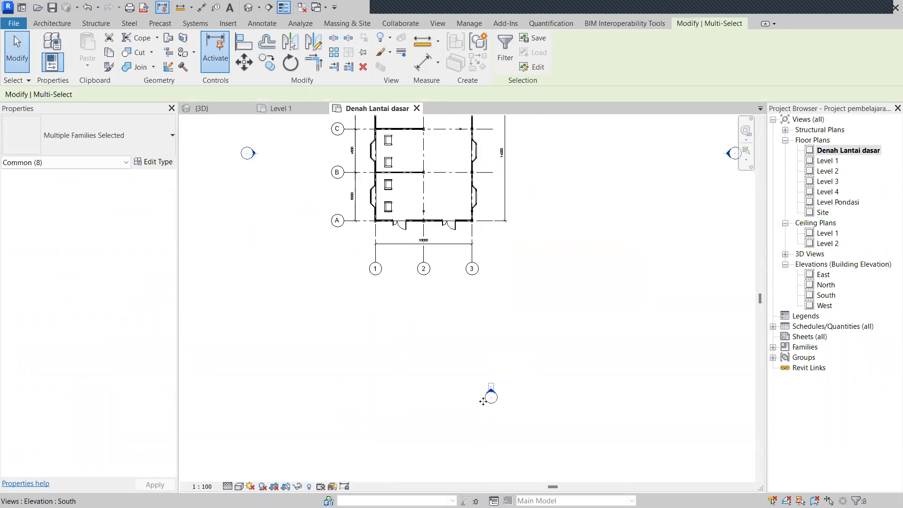
{"action": "scroll", "coordinate": [484, 399], "scroll_direction": "up", "scroll_amount": 1}
{"action": "right_click", "coordinate": [491, 397]}
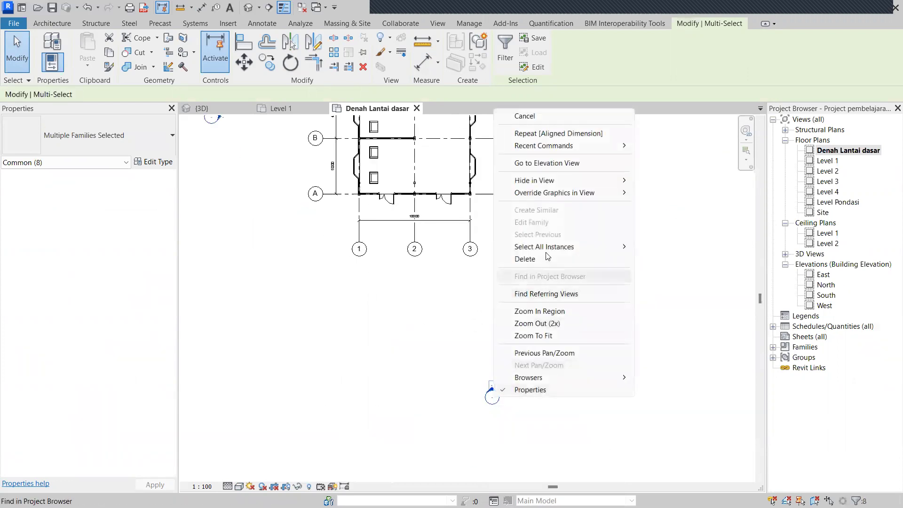
{"action": "mouse_move", "coordinate": [558, 183]}
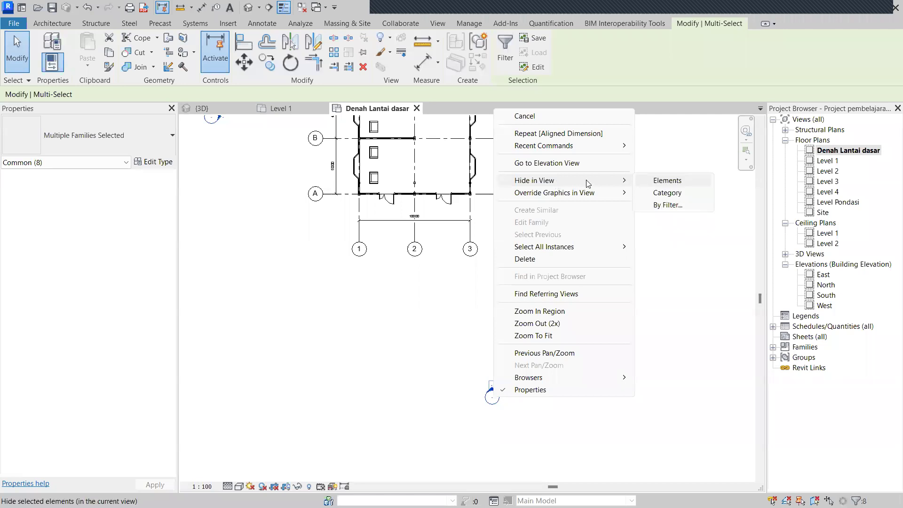
{"action": "left_click", "coordinate": [665, 181]}
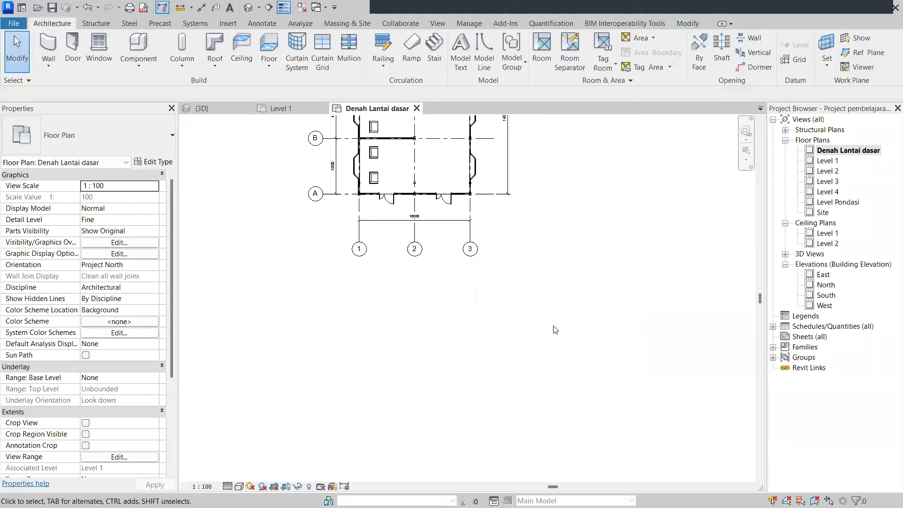
{"action": "scroll", "coordinate": [546, 408], "scroll_direction": "down", "scroll_amount": 2}
{"action": "scroll", "coordinate": [534, 368], "scroll_direction": "up", "scroll_amount": 3}
{"action": "middle_click_drag", "start_coordinate": [534, 368], "coordinate": [523, 329]}
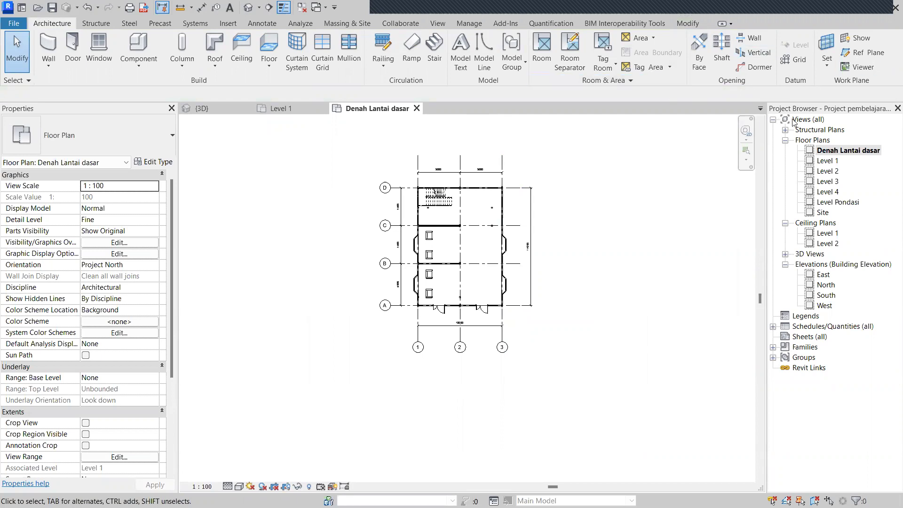
Start a new sheet from the Sheets group and browse to the metric US library for a title block.
{"action": "left_click", "coordinate": [808, 338]}
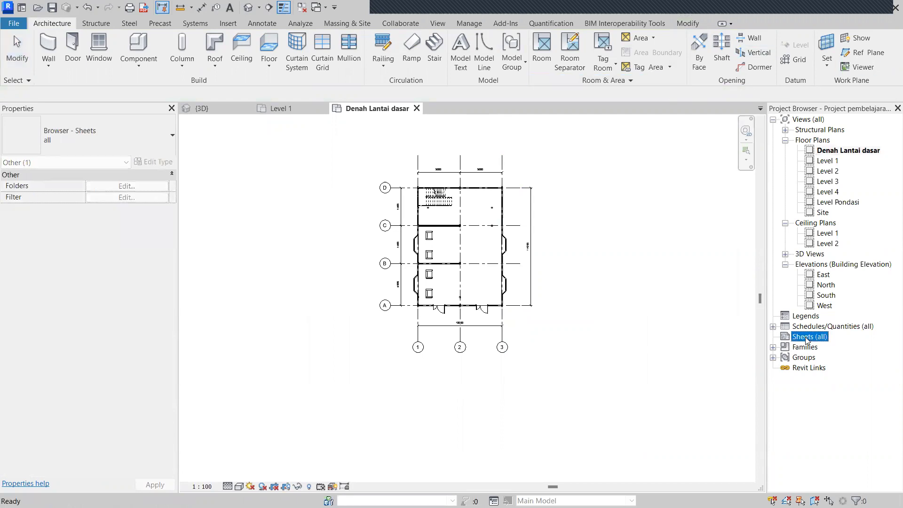
{"action": "right_click", "coordinate": [808, 340]}
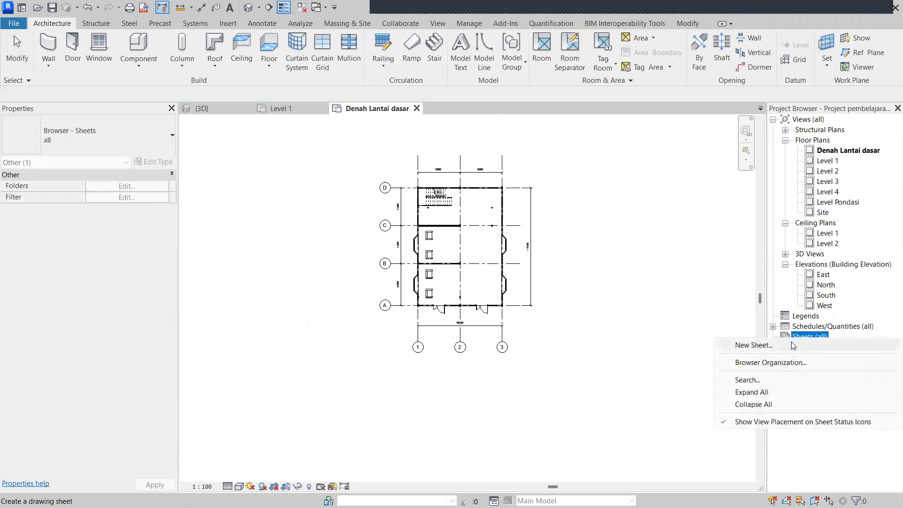
{"action": "left_click", "coordinate": [794, 346]}
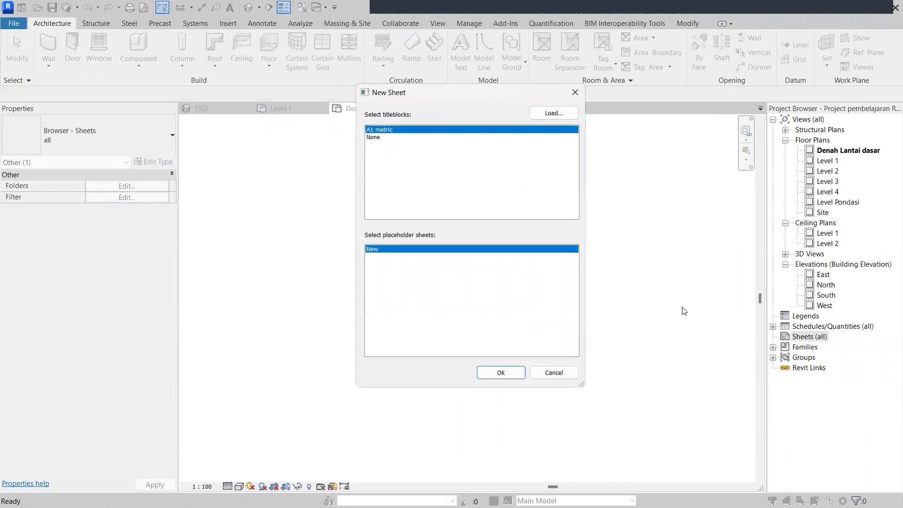
{"action": "left_click", "coordinate": [550, 115]}
{"action": "scroll", "coordinate": [252, 238], "scroll_direction": "down", "scroll_amount": 3}
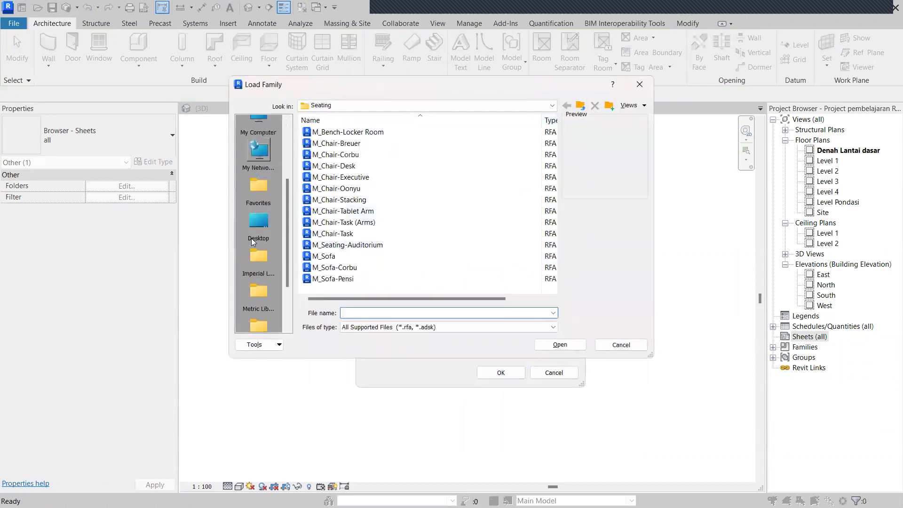
{"action": "left_click", "coordinate": [259, 198]}
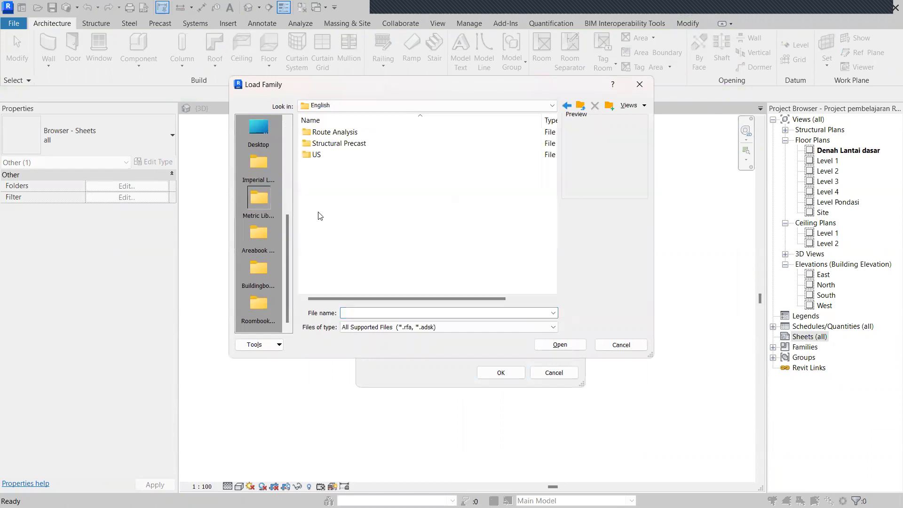
{"action": "double_click", "coordinate": [329, 155]}
Load the A3 metric title block from Titleblocks and create sheet A101 with it.
{"action": "right_click_drag", "start_coordinate": [355, 229], "coordinate": [364, 225]}
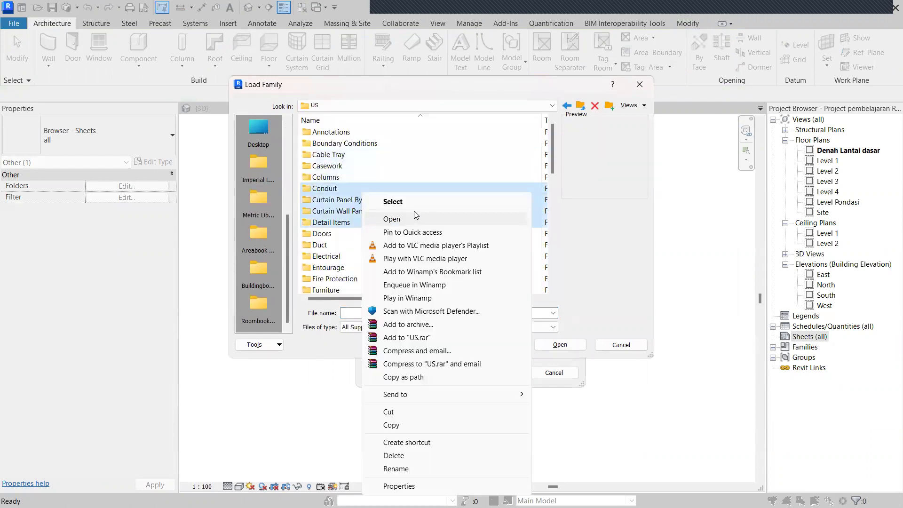
{"action": "left_click", "coordinate": [614, 202]}
{"action": "scroll", "coordinate": [438, 235], "scroll_direction": "down", "scroll_amount": 10}
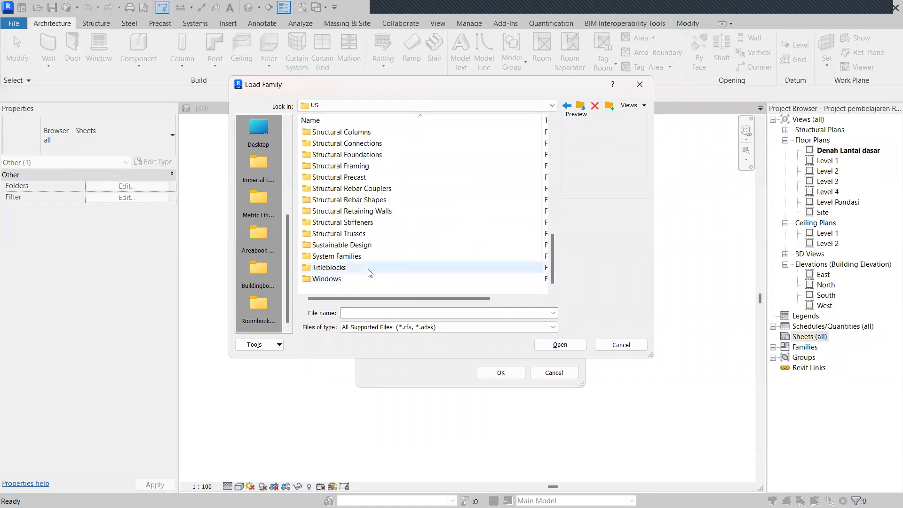
{"action": "double_click", "coordinate": [369, 270]}
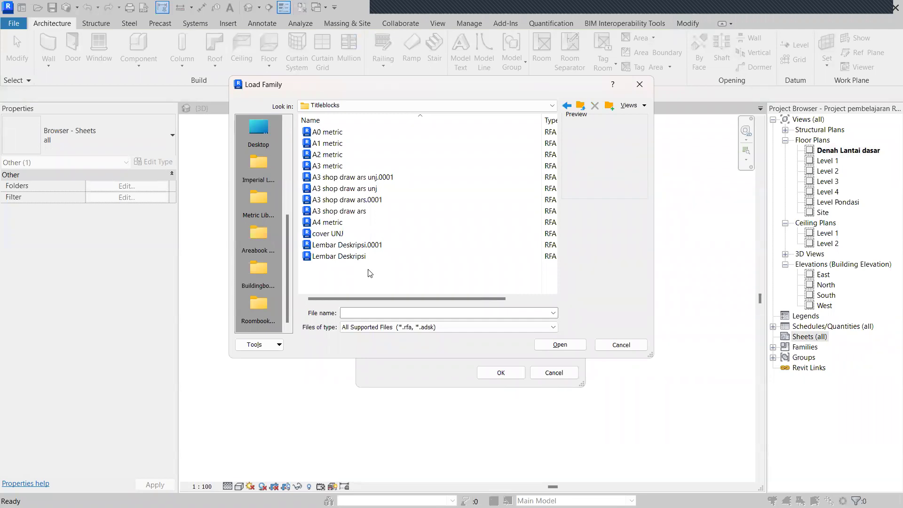
{"action": "left_click", "coordinate": [368, 167]}
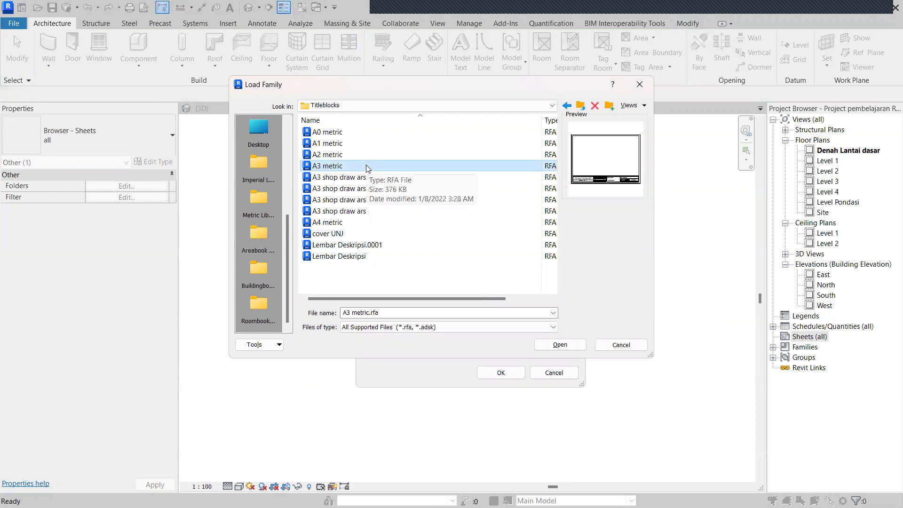
{"action": "left_click", "coordinate": [547, 345]}
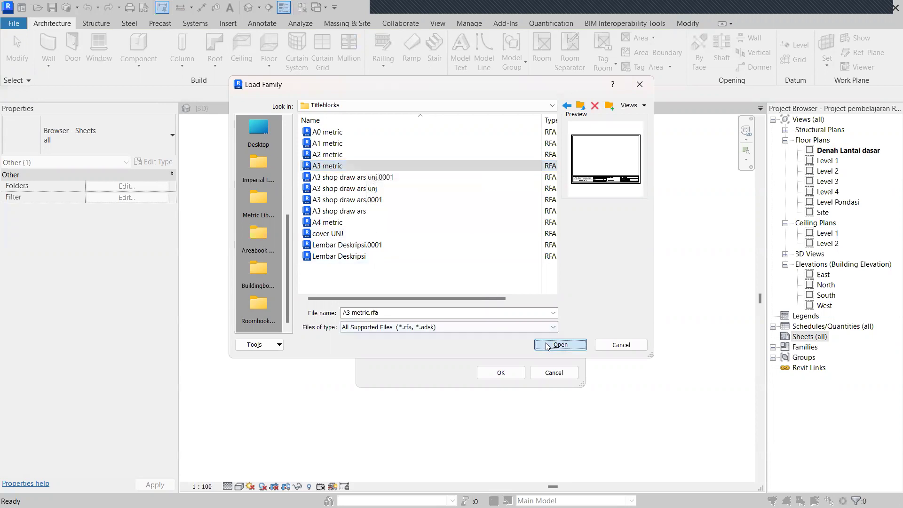
{"action": "left_click", "coordinate": [501, 373]}
{"action": "scroll", "coordinate": [512, 375], "scroll_direction": "up", "scroll_amount": 3}
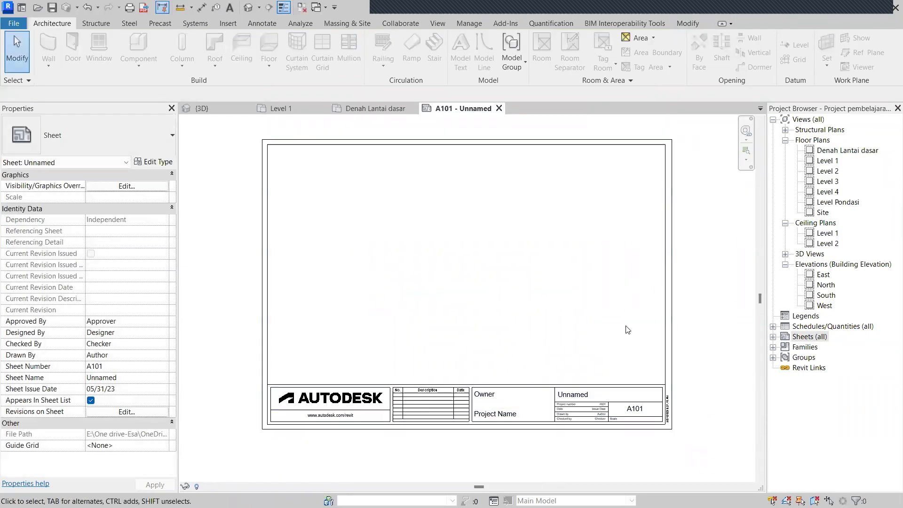
Place the Denah Lantai dasar floor plan on sheet A101 as a viewport.
{"action": "scroll", "coordinate": [535, 423], "scroll_direction": "down", "scroll_amount": 2}
{"action": "scroll", "coordinate": [541, 400], "scroll_direction": "up", "scroll_amount": 2}
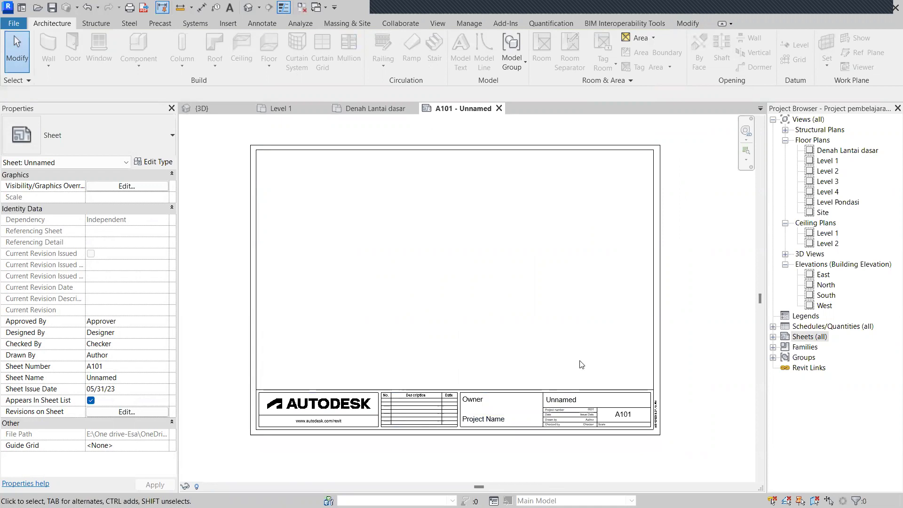
{"action": "scroll", "coordinate": [582, 365], "scroll_direction": "down", "scroll_amount": 1}
{"action": "scroll", "coordinate": [581, 361], "scroll_direction": "up", "scroll_amount": 1}
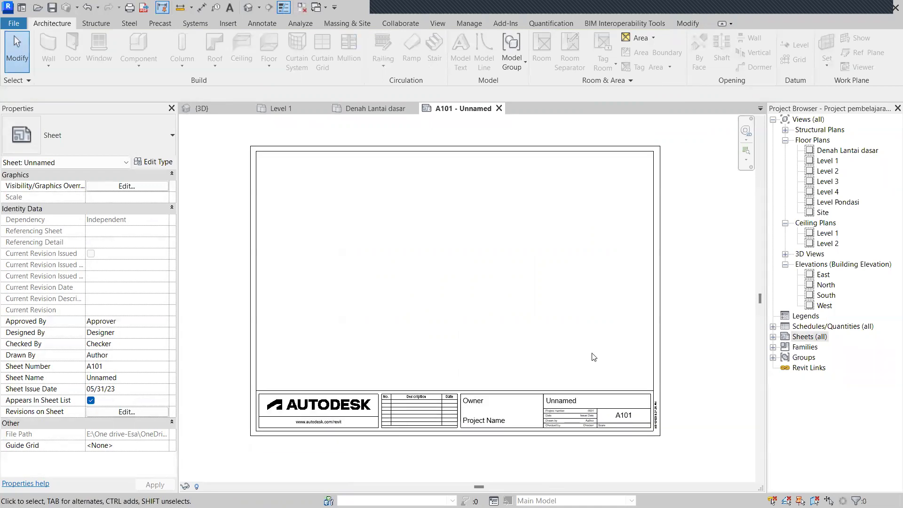
{"action": "left_click", "coordinate": [835, 154]}
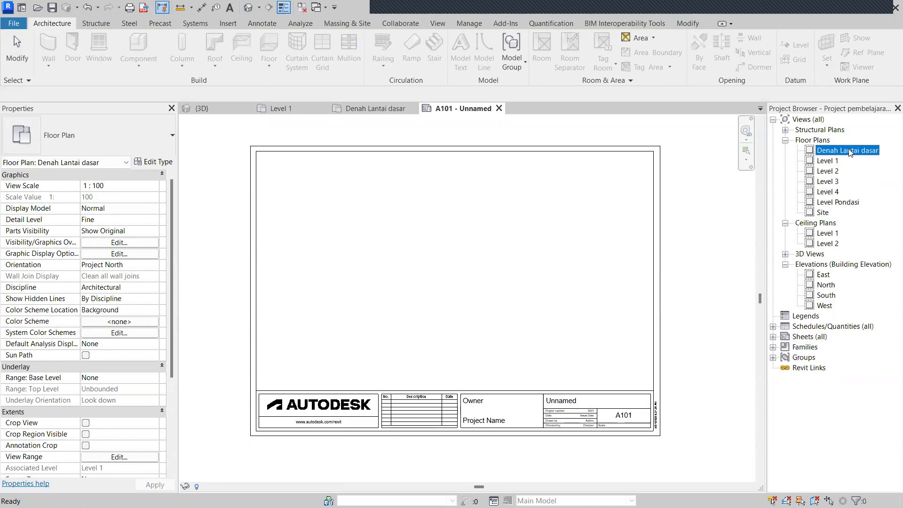
{"action": "left_click_drag", "start_coordinate": [850, 152], "coordinate": [466, 271]}
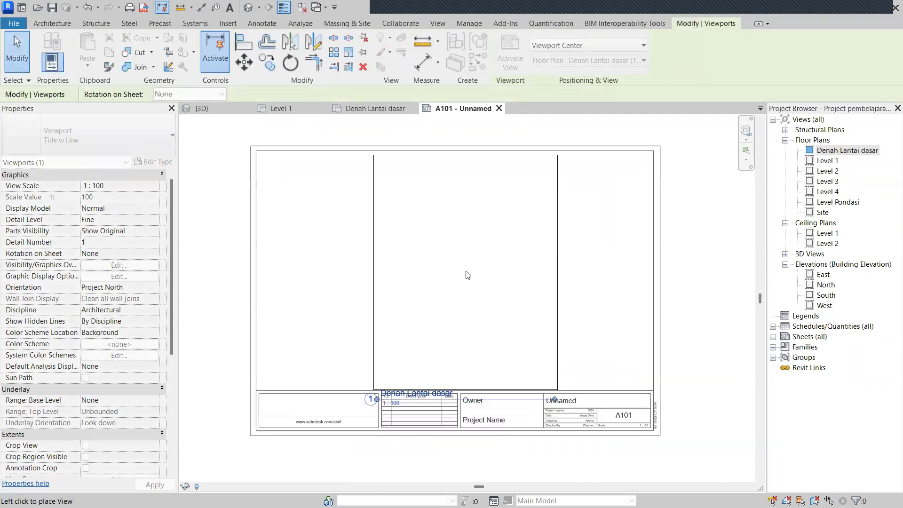
{"action": "left_click", "coordinate": [465, 272]}
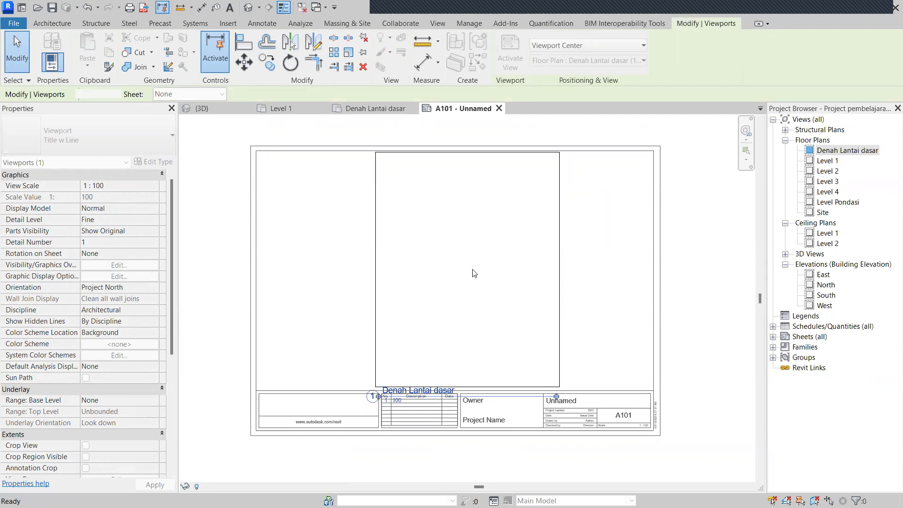
Select the newly placed Denah Lantai dasar viewport on the sheet.
{"action": "scroll", "coordinate": [579, 324], "scroll_direction": "up", "scroll_amount": 3}
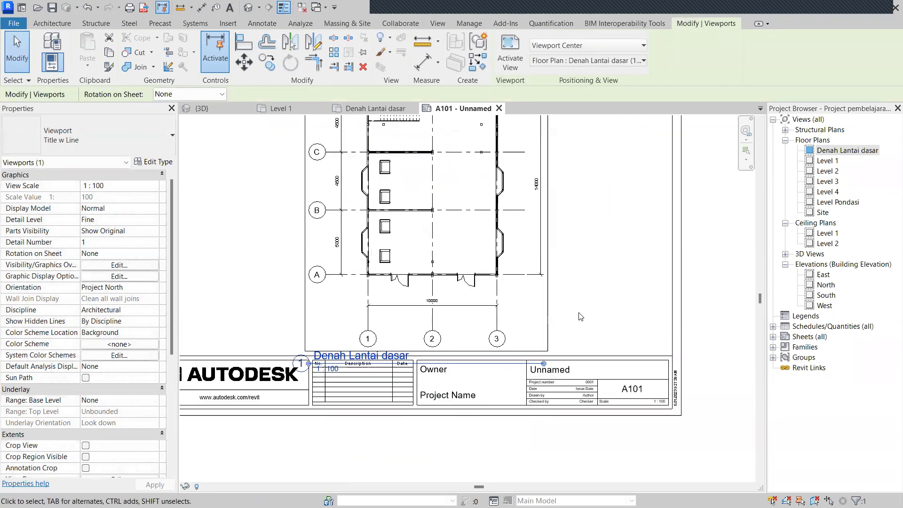
{"action": "left_click", "coordinate": [584, 324]}
{"action": "scroll", "coordinate": [584, 323], "scroll_direction": "down", "scroll_amount": 3}
{"action": "left_click", "coordinate": [501, 309]}
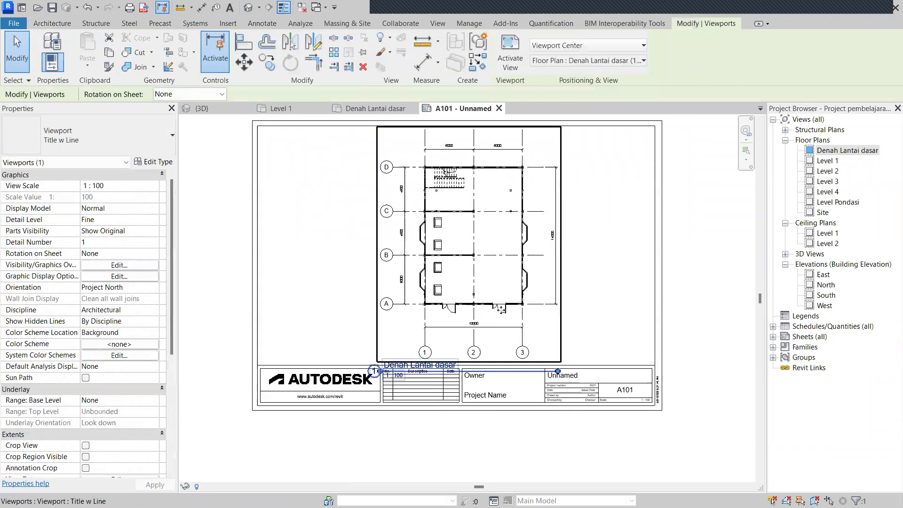
{"action": "left_click", "coordinate": [629, 297]}
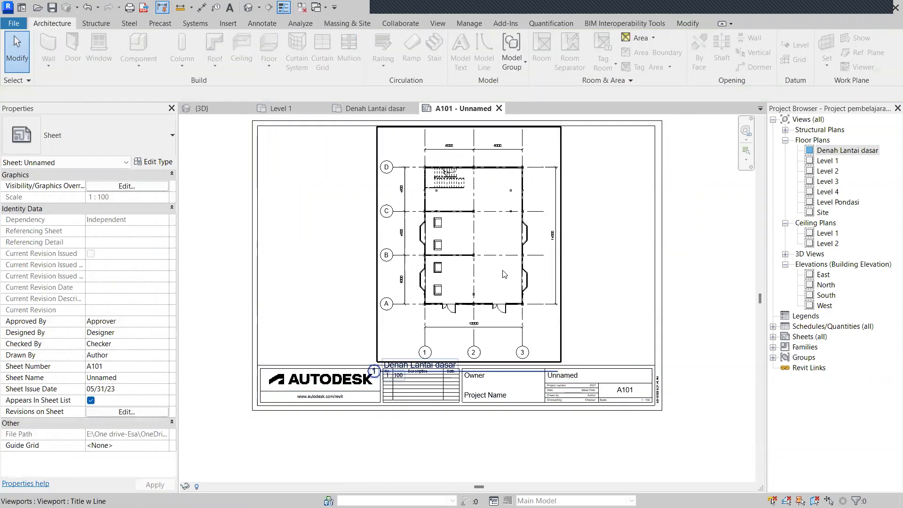
{"action": "left_click", "coordinate": [505, 274]}
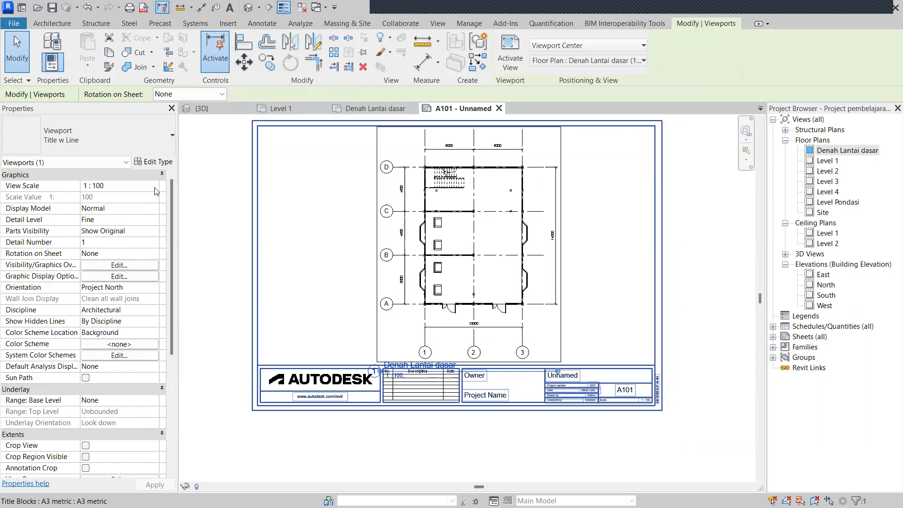
Set the viewport's View Scale to Custom with a Scale Value of 100.
{"action": "left_click", "coordinate": [156, 188]}
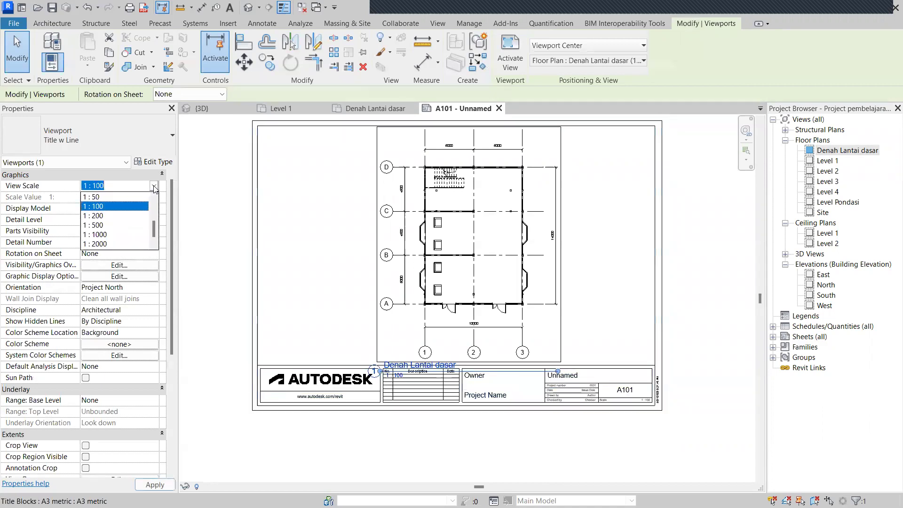
{"action": "scroll", "coordinate": [119, 234], "scroll_direction": "up", "scroll_amount": 3}
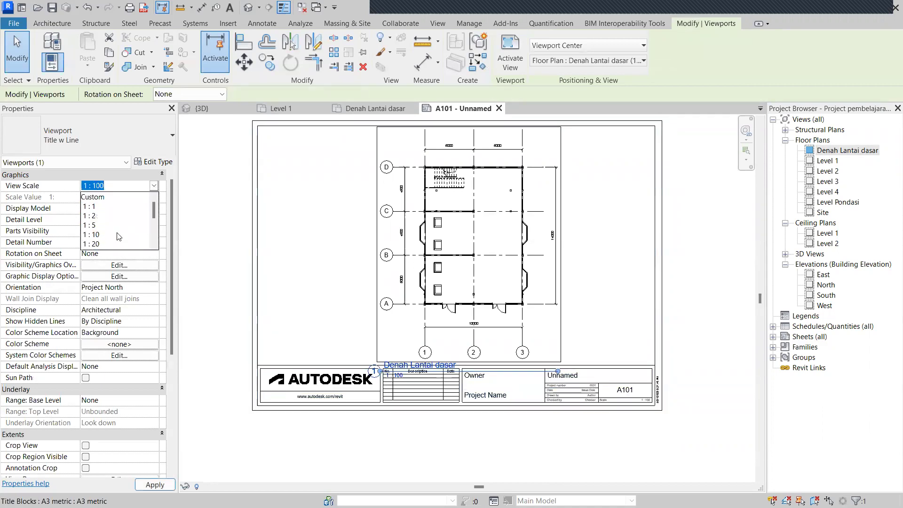
{"action": "left_click", "coordinate": [119, 199]}
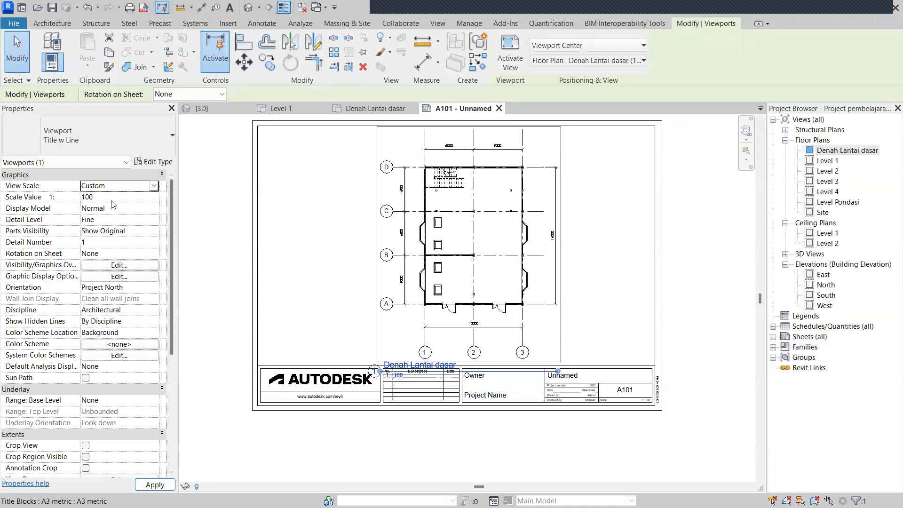
{"action": "left_click", "coordinate": [108, 198]}
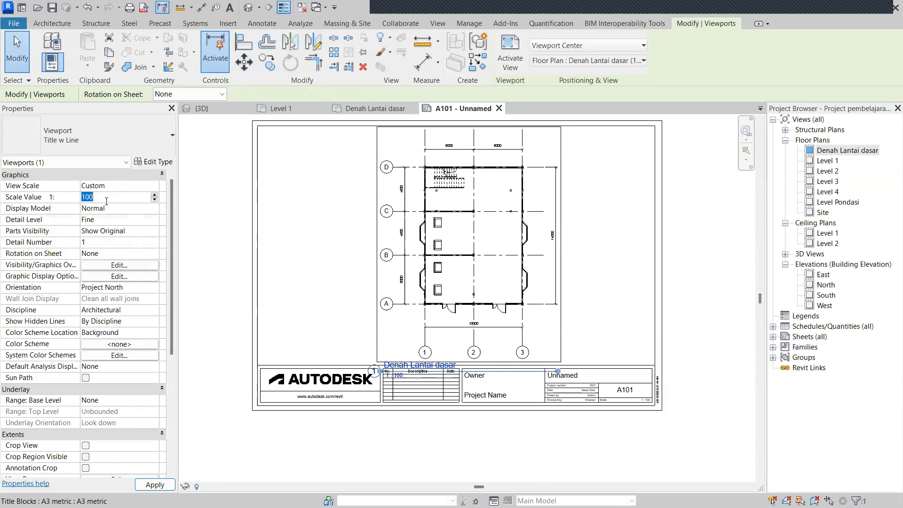
{"action": "left_click", "coordinate": [184, 209]}
{"action": "scroll", "coordinate": [282, 257], "scroll_direction": "down", "scroll_amount": 1}
{"action": "scroll", "coordinate": [405, 266], "scroll_direction": "up", "scroll_amount": 4}
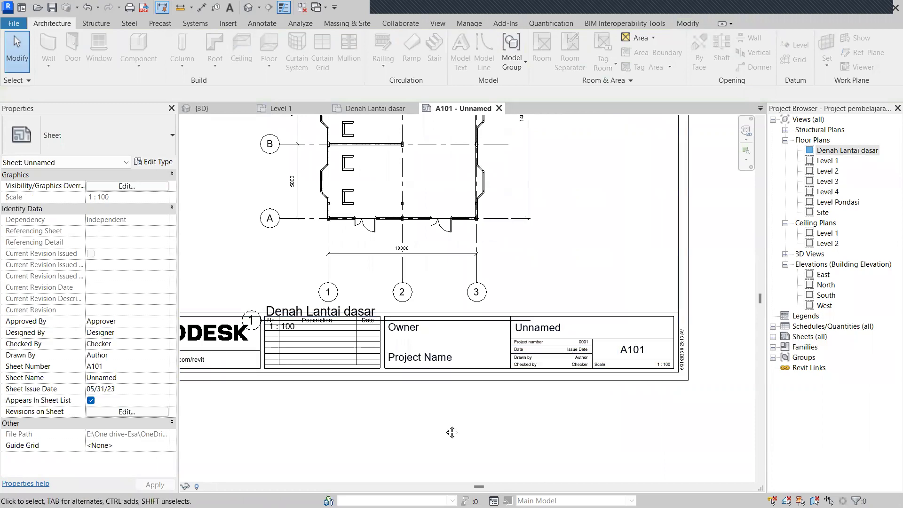
Move the Denah Lantai dasar title to the sheet's lower left and shorten its underline.
{"action": "middle_click_drag", "start_coordinate": [452, 432], "coordinate": [519, 421]}
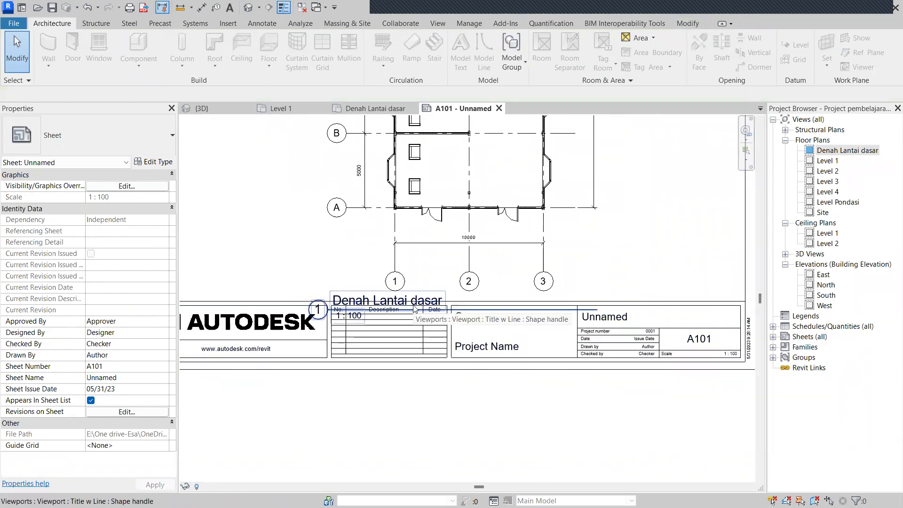
{"action": "left_click_drag", "start_coordinate": [415, 308], "coordinate": [279, 271]}
{"action": "middle_click_drag", "start_coordinate": [264, 269], "coordinate": [351, 283]}
{"action": "left_click_drag", "start_coordinate": [352, 282], "coordinate": [327, 282]}
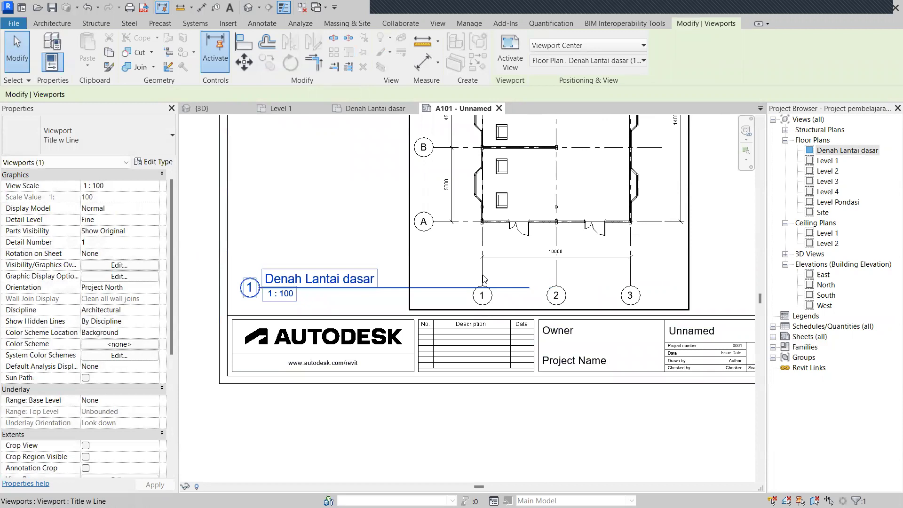
{"action": "left_click_drag", "start_coordinate": [529, 288], "coordinate": [396, 288]}
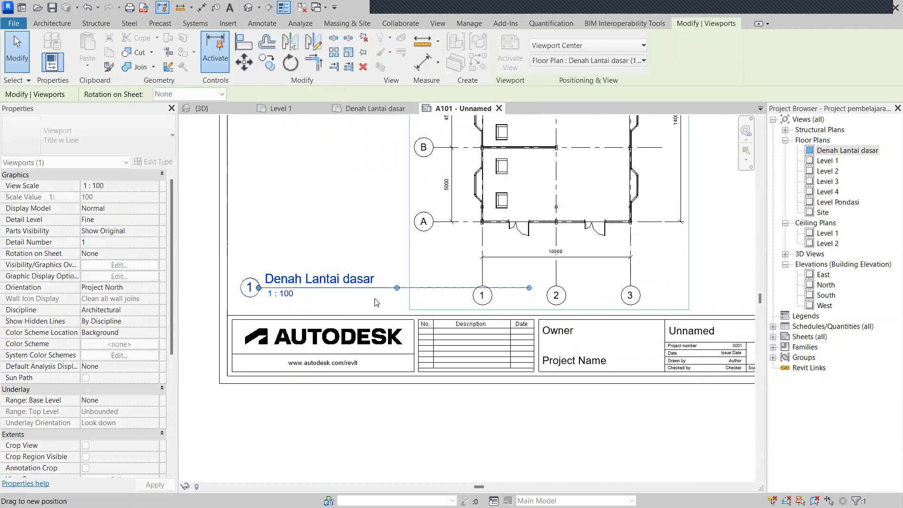
{"action": "left_click", "coordinate": [381, 308]}
Pan and zoom around sheet A101 to check the viewport and title placement.
{"action": "scroll", "coordinate": [366, 289], "scroll_direction": "up", "scroll_amount": 4}
{"action": "scroll", "coordinate": [367, 282], "scroll_direction": "down", "scroll_amount": 3}
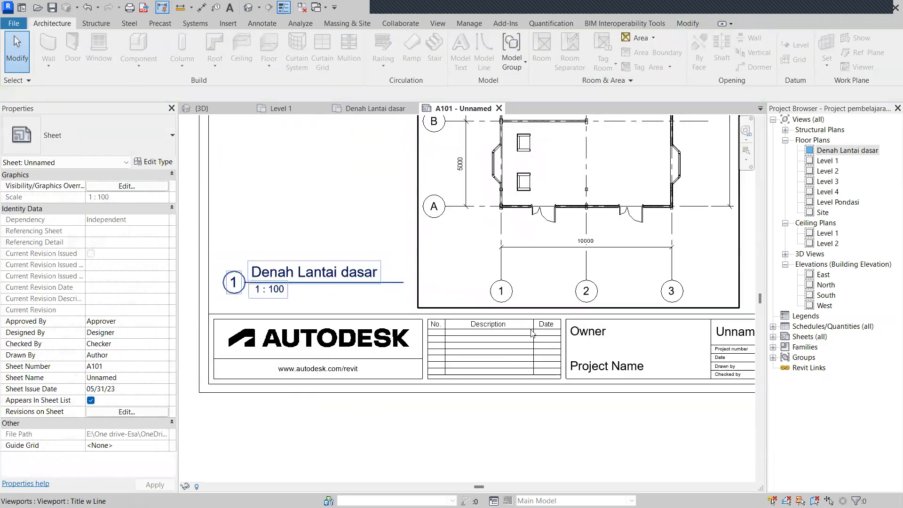
{"action": "middle_click_drag", "start_coordinate": [525, 284], "coordinate": [485, 234]}
{"action": "left_click", "coordinate": [508, 261]}
{"action": "scroll", "coordinate": [549, 239], "scroll_direction": "down", "scroll_amount": 2}
{"action": "key", "text": "Escape"}
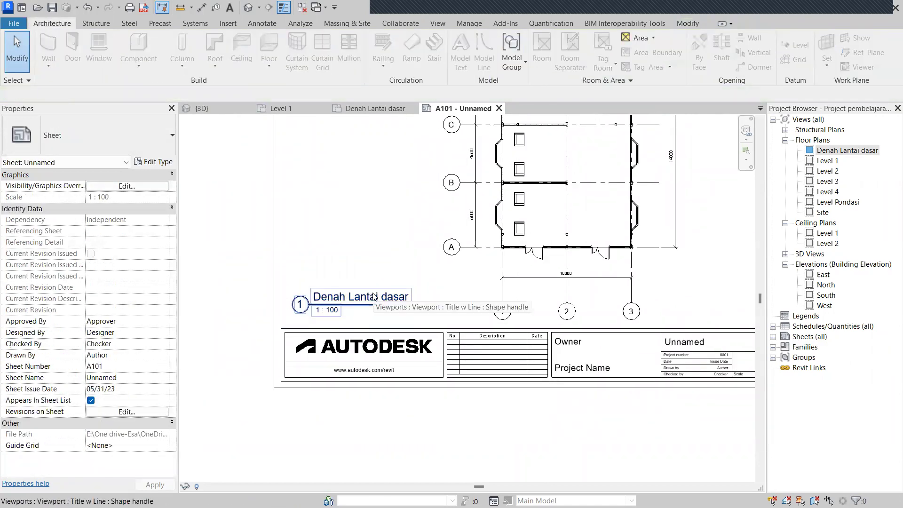
{"action": "scroll", "coordinate": [425, 306], "scroll_direction": "down", "scroll_amount": 3}
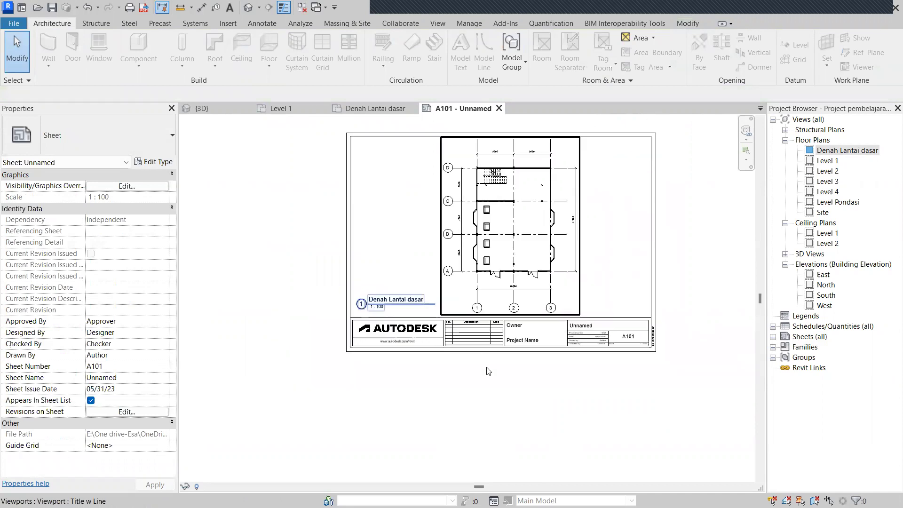
{"action": "middle_click_drag", "start_coordinate": [534, 337], "coordinate": [535, 394]}
{"action": "scroll", "coordinate": [542, 411], "scroll_direction": "up", "scroll_amount": 2}
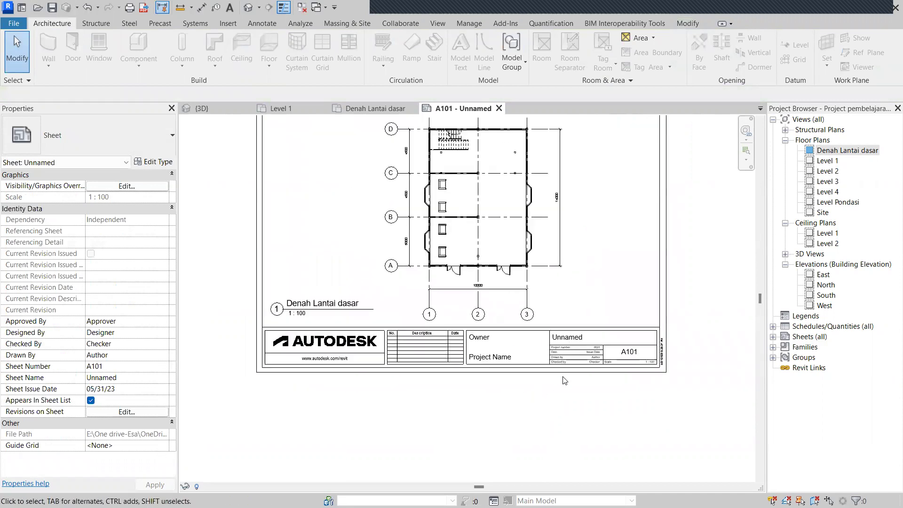
{"action": "scroll", "coordinate": [512, 383], "scroll_direction": "up", "scroll_amount": 2}
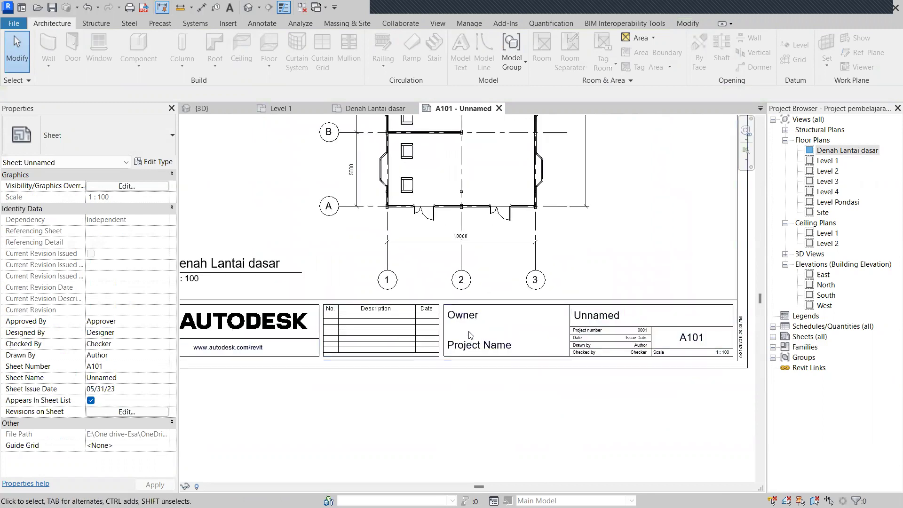
{"action": "scroll", "coordinate": [469, 335], "scroll_direction": "up", "scroll_amount": 1}
{"action": "scroll", "coordinate": [507, 371], "scroll_direction": "down", "scroll_amount": 1}
{"action": "scroll", "coordinate": [498, 383], "scroll_direction": "up", "scroll_amount": 2}
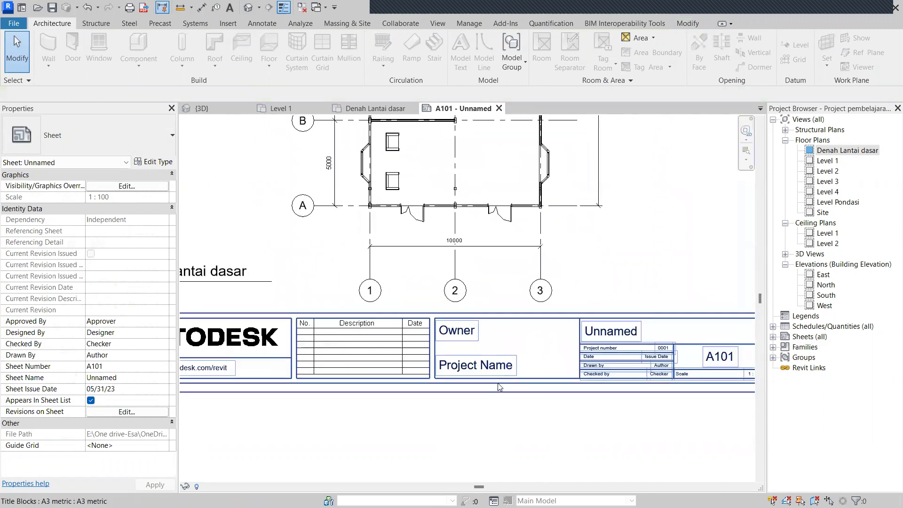
{"action": "scroll", "coordinate": [508, 380], "scroll_direction": "down", "scroll_amount": 1}
{"action": "scroll", "coordinate": [506, 381], "scroll_direction": "up", "scroll_amount": 1}
{"action": "scroll", "coordinate": [498, 391], "scroll_direction": "down", "scroll_amount": 3}
{"action": "scroll", "coordinate": [465, 395], "scroll_direction": "up", "scroll_amount": 5}
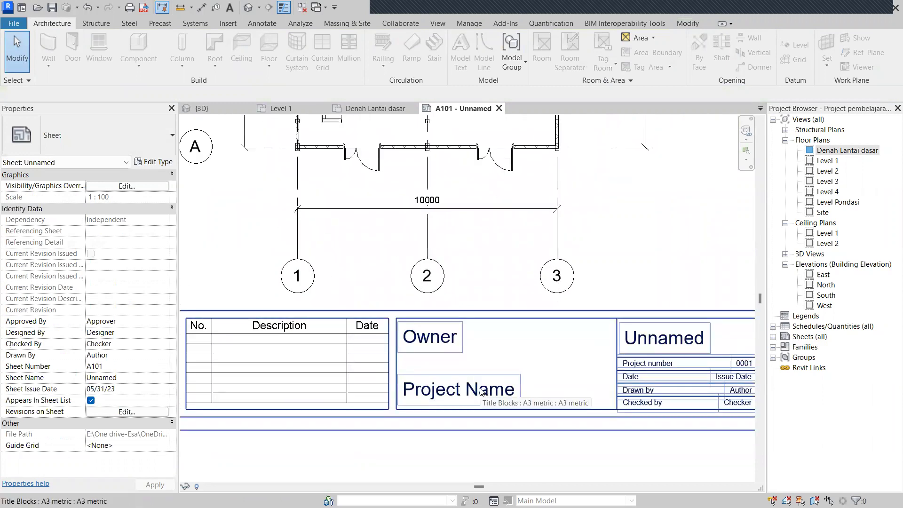
{"action": "double_click", "coordinate": [456, 339]}
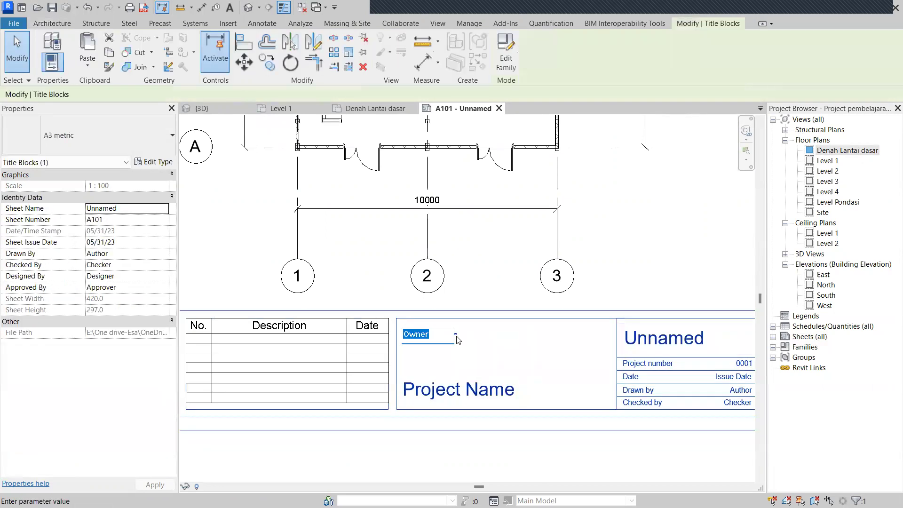
{"action": "type", "text": "coro"}
{"action": "left_click", "coordinate": [476, 344]}
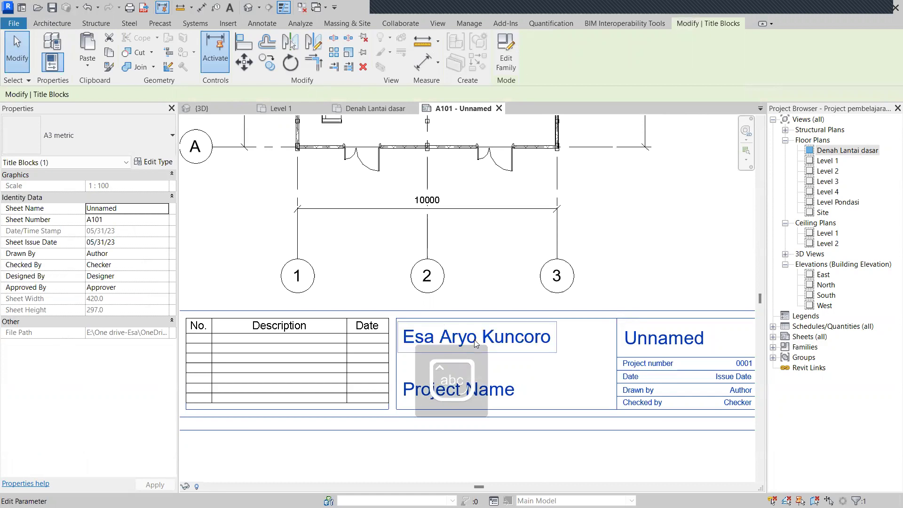
{"action": "scroll", "coordinate": [476, 345], "scroll_direction": "down", "scroll_amount": 4}
{"action": "left_click", "coordinate": [558, 407]}
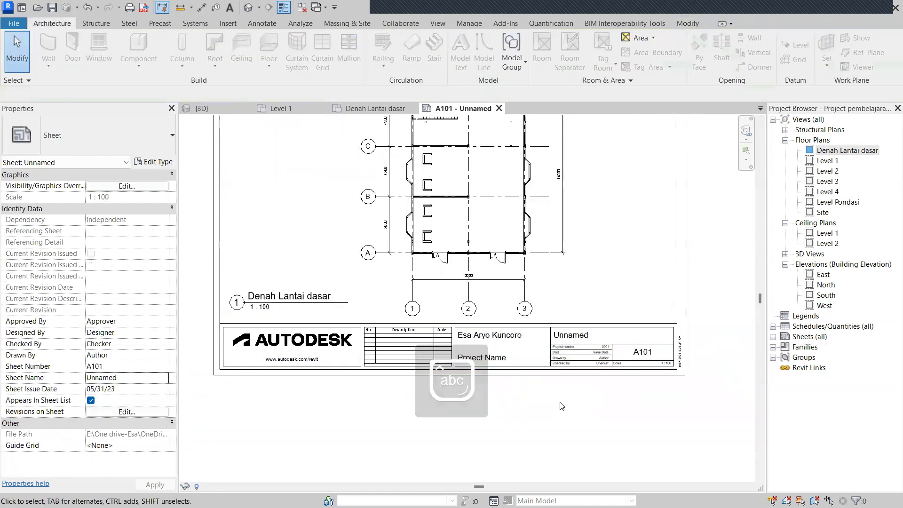
{"action": "scroll", "coordinate": [607, 357], "scroll_direction": "up", "scroll_amount": 3}
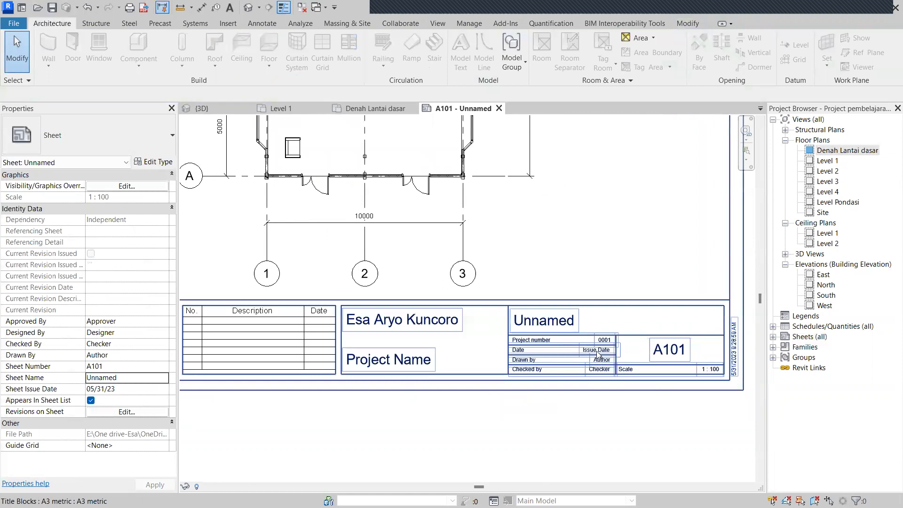
{"action": "scroll", "coordinate": [582, 342], "scroll_direction": "down", "scroll_amount": 5}
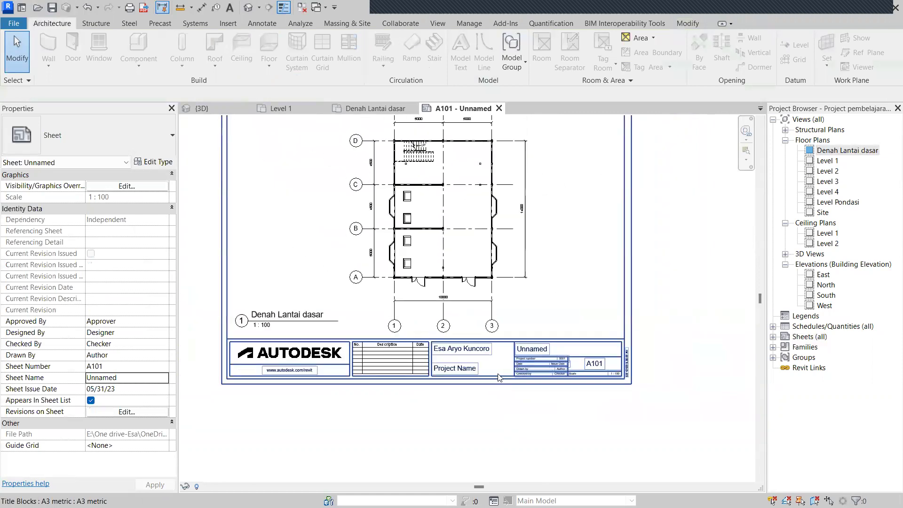
{"action": "scroll", "coordinate": [481, 363], "scroll_direction": "up", "scroll_amount": 2}
{"action": "scroll", "coordinate": [598, 365], "scroll_direction": "down", "scroll_amount": 1}
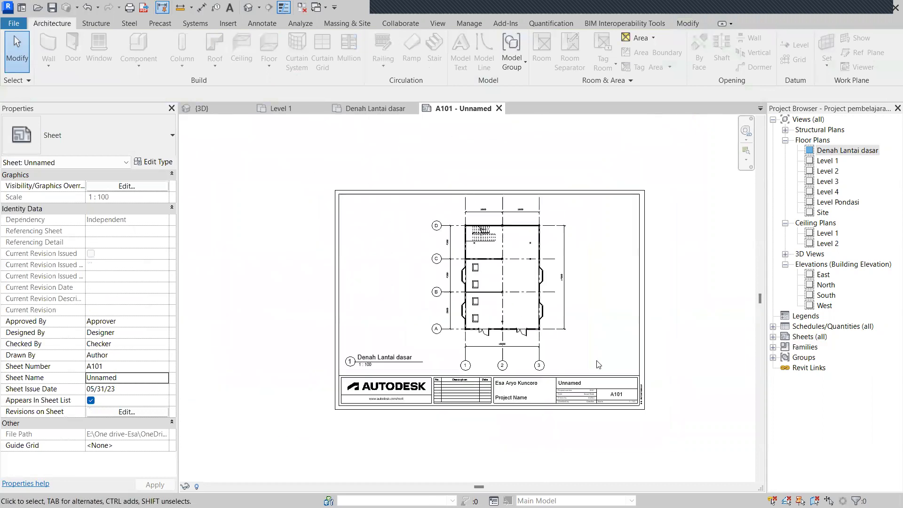
{"action": "scroll", "coordinate": [589, 359], "scroll_direction": "up", "scroll_amount": 3}
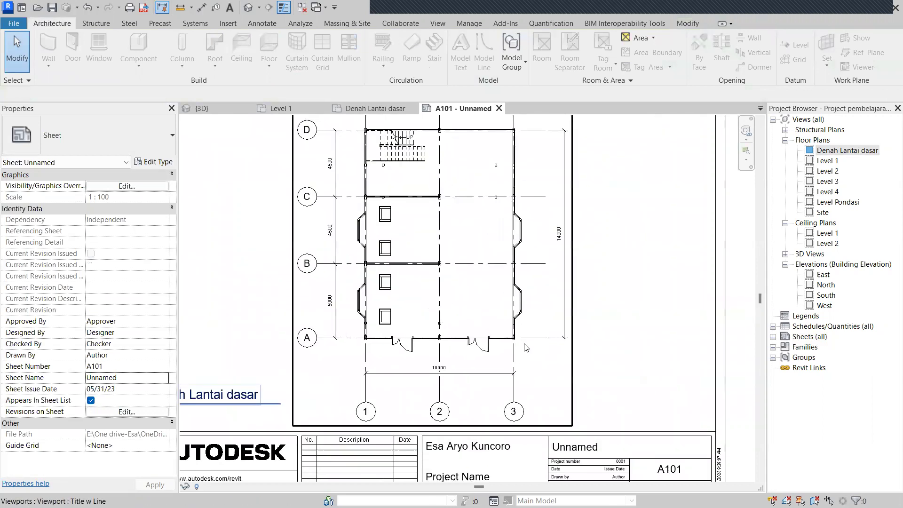
{"action": "scroll", "coordinate": [540, 367], "scroll_direction": "down", "scroll_amount": 1}
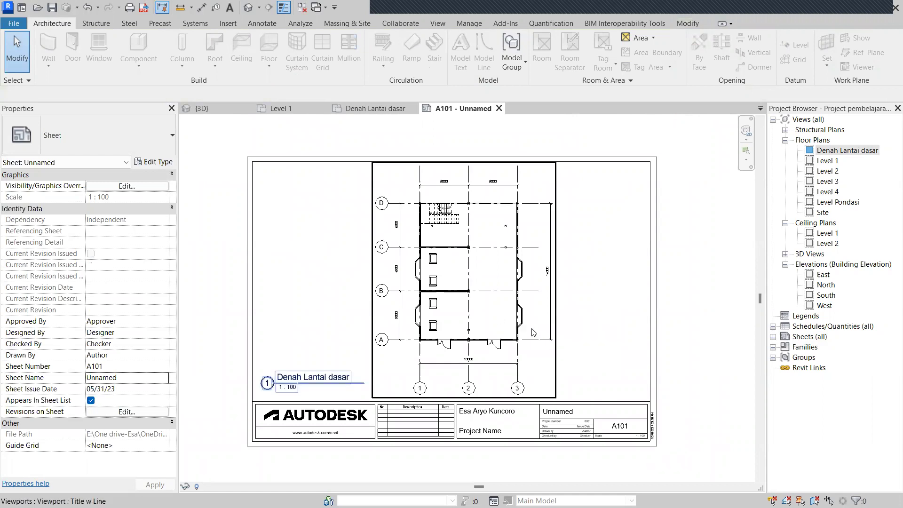
Open the Denah Lantai dasar floor plan from its viewport on sheet A101.
{"action": "double_click", "coordinate": [479, 263]}
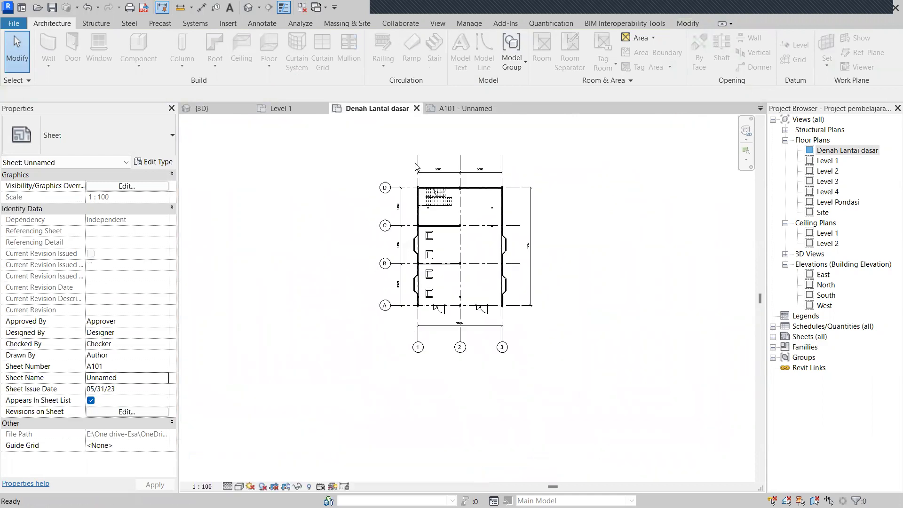
{"action": "scroll", "coordinate": [497, 266], "scroll_direction": "up", "scroll_amount": 3}
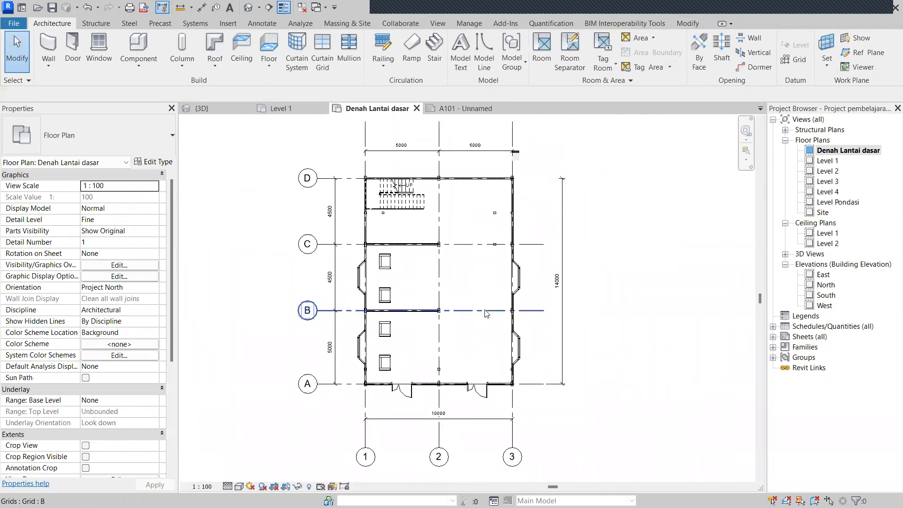
{"action": "scroll", "coordinate": [480, 302], "scroll_direction": "down", "scroll_amount": 2}
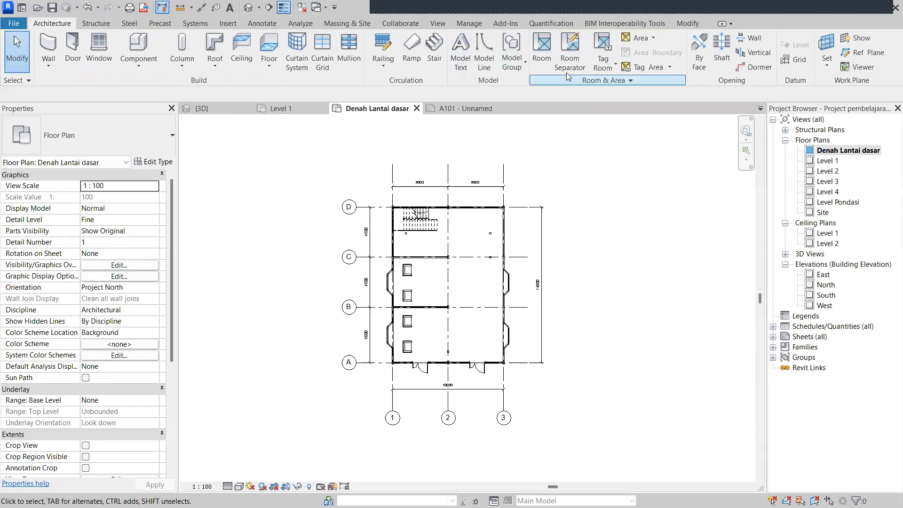
Start the Room tool, then cancel it without placing any rooms.
{"action": "left_click", "coordinate": [547, 59]}
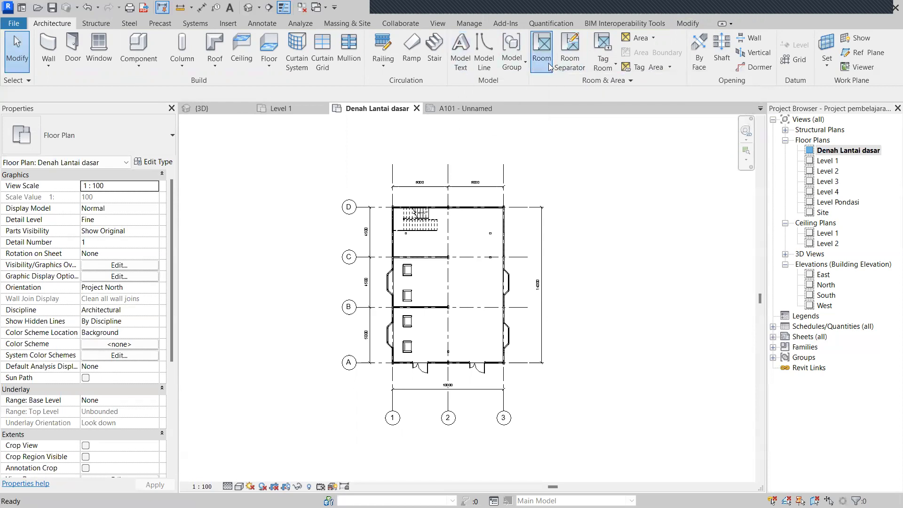
{"action": "scroll", "coordinate": [454, 273], "scroll_direction": "up", "scroll_amount": 2}
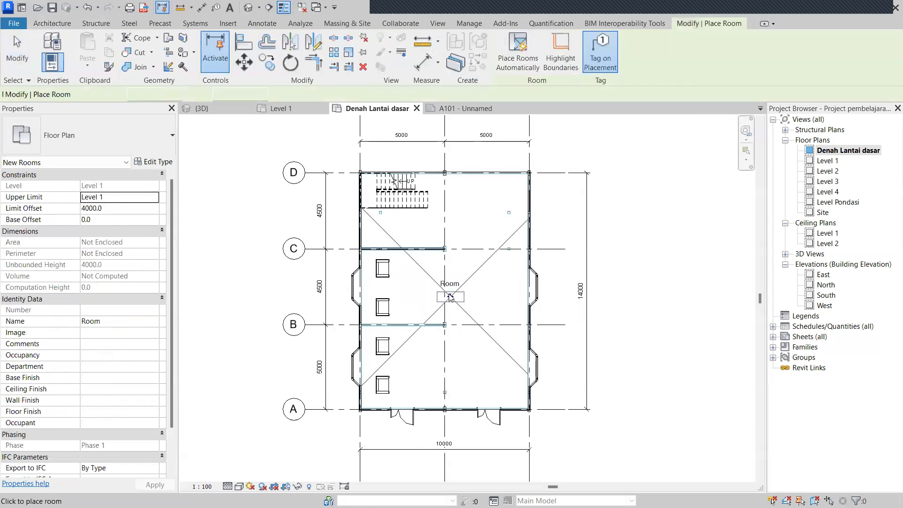
{"action": "scroll", "coordinate": [452, 295], "scroll_direction": "up", "scroll_amount": 1}
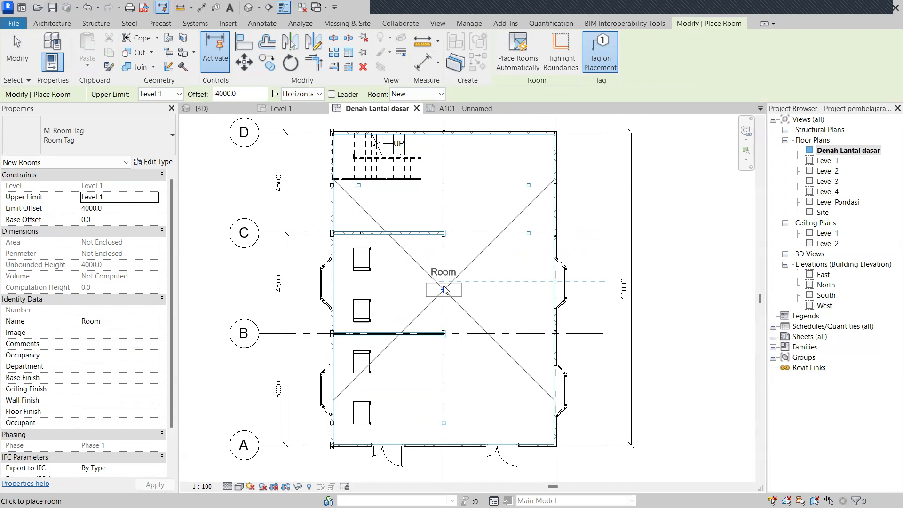
{"action": "key", "text": "Escape"}
{"action": "key", "text": "Escape"}
{"action": "scroll", "coordinate": [551, 151], "scroll_direction": "down", "scroll_amount": 2}
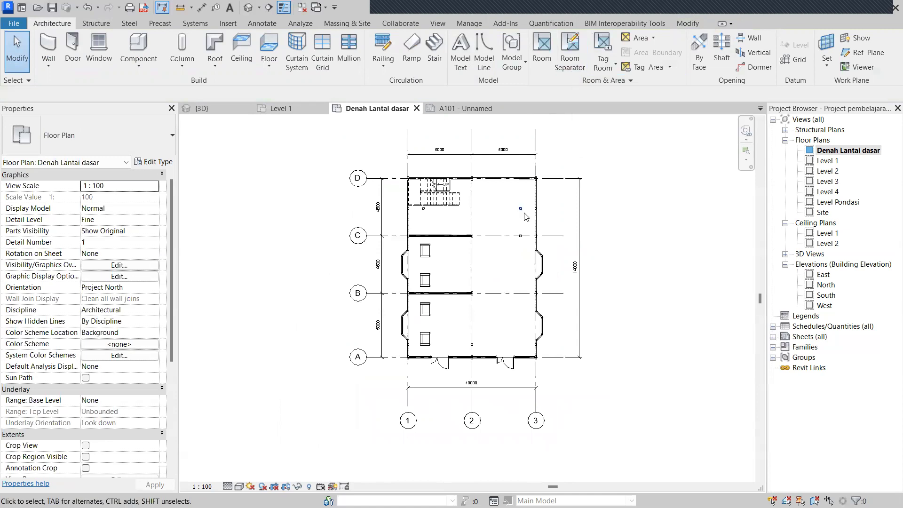
Draw a room separation line along grid C from the grid 2 column to the right wall.
{"action": "left_click", "coordinate": [570, 53]}
{"action": "scroll", "coordinate": [479, 238], "scroll_direction": "up", "scroll_amount": 5}
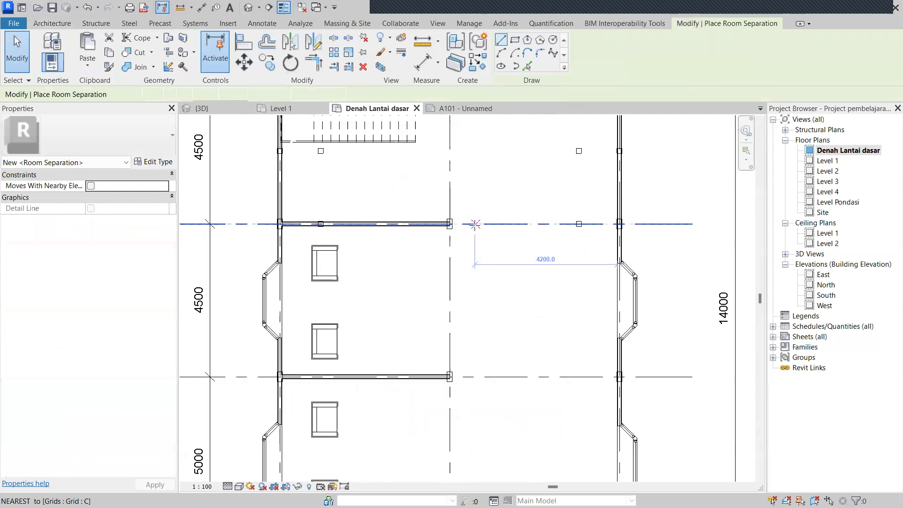
{"action": "left_click", "coordinate": [428, 221]}
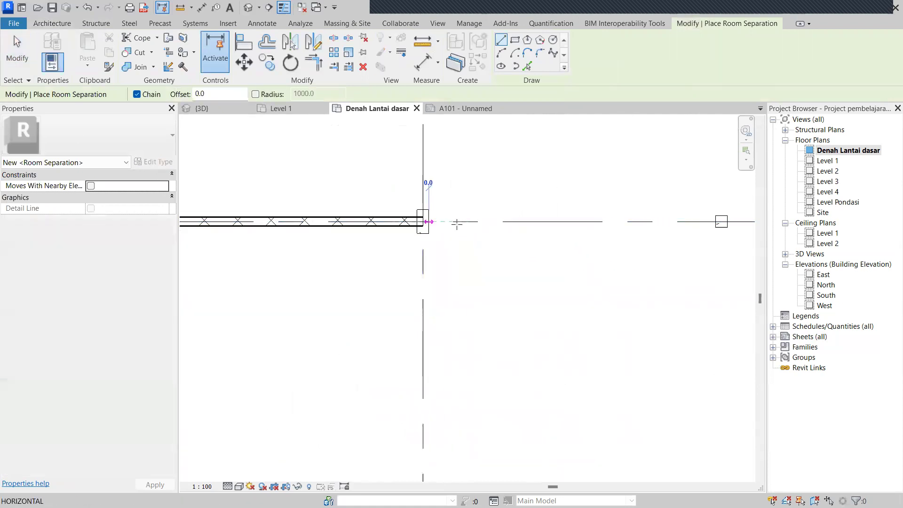
{"action": "scroll", "coordinate": [588, 230], "scroll_direction": "down", "scroll_amount": 3}
{"action": "middle_click_drag", "start_coordinate": [636, 243], "coordinate": [440, 236]}
{"action": "scroll", "coordinate": [545, 232], "scroll_direction": "up", "scroll_amount": 2}
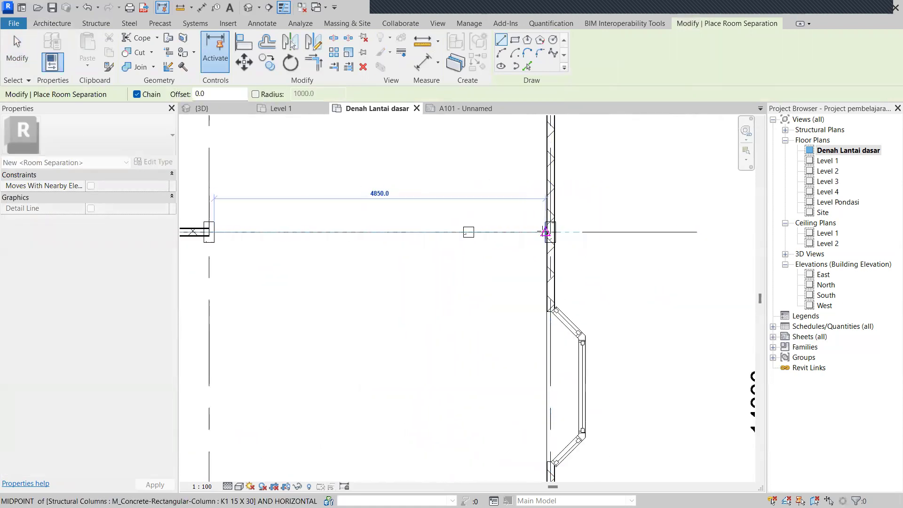
{"action": "left_click", "coordinate": [546, 231]}
{"action": "scroll", "coordinate": [498, 310], "scroll_direction": "down", "scroll_amount": 2}
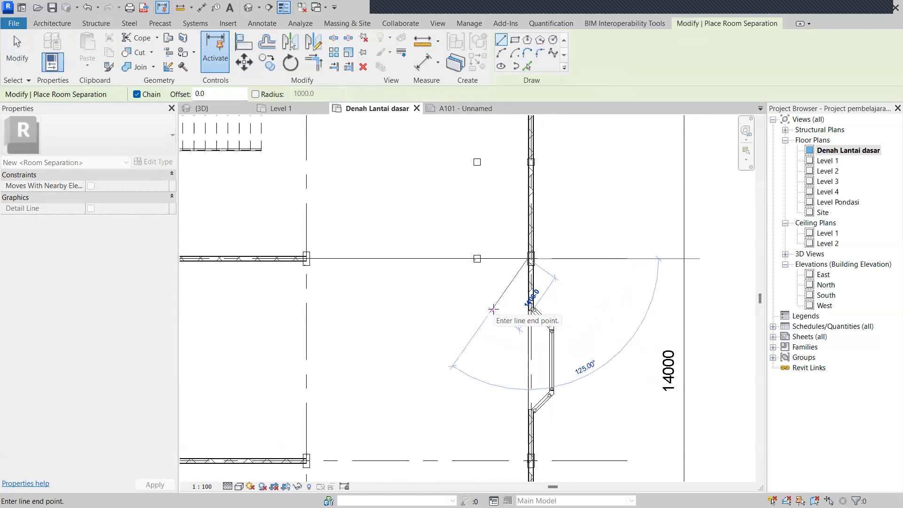
{"action": "key", "text": "Escape"}
{"action": "key", "text": "Escape"}
{"action": "scroll", "coordinate": [495, 313], "scroll_direction": "down", "scroll_amount": 2}
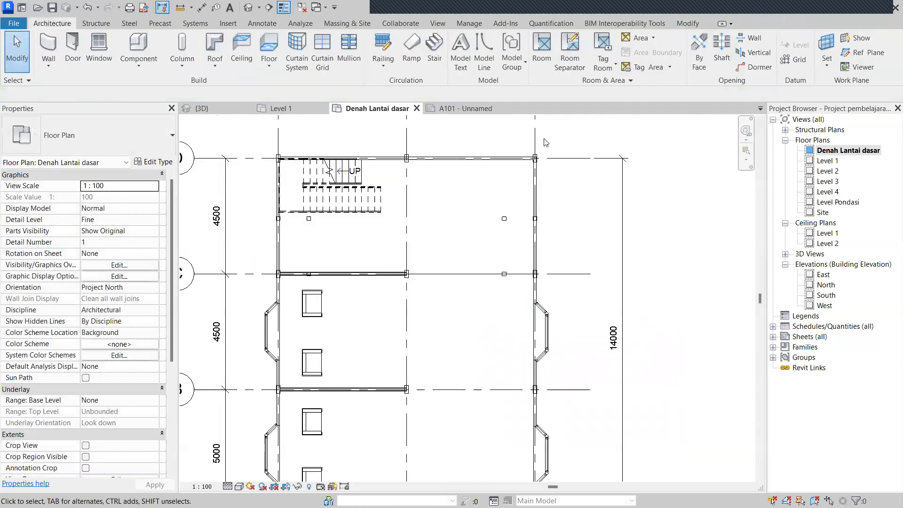
Place a room in the bay between grids D and C.
{"action": "left_click", "coordinate": [540, 65]}
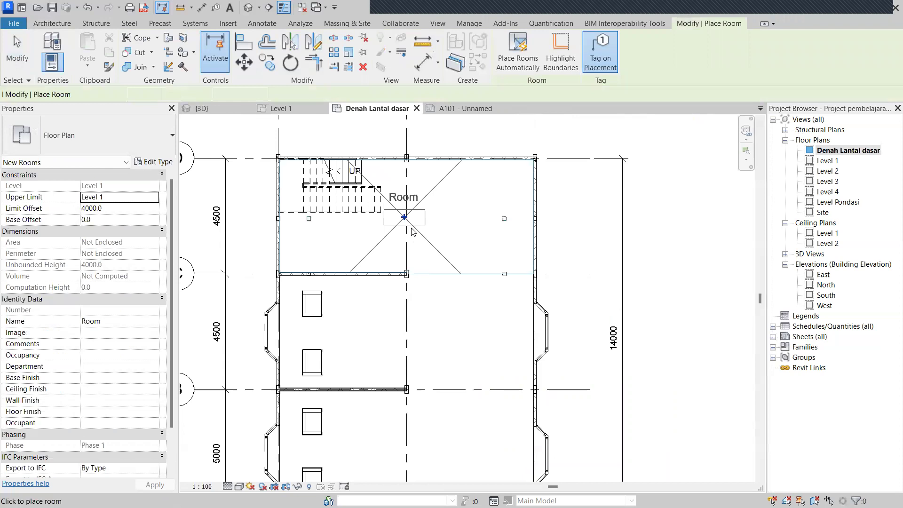
{"action": "scroll", "coordinate": [424, 233], "scroll_direction": "up", "scroll_amount": 3}
{"action": "scroll", "coordinate": [453, 240], "scroll_direction": "down", "scroll_amount": 2}
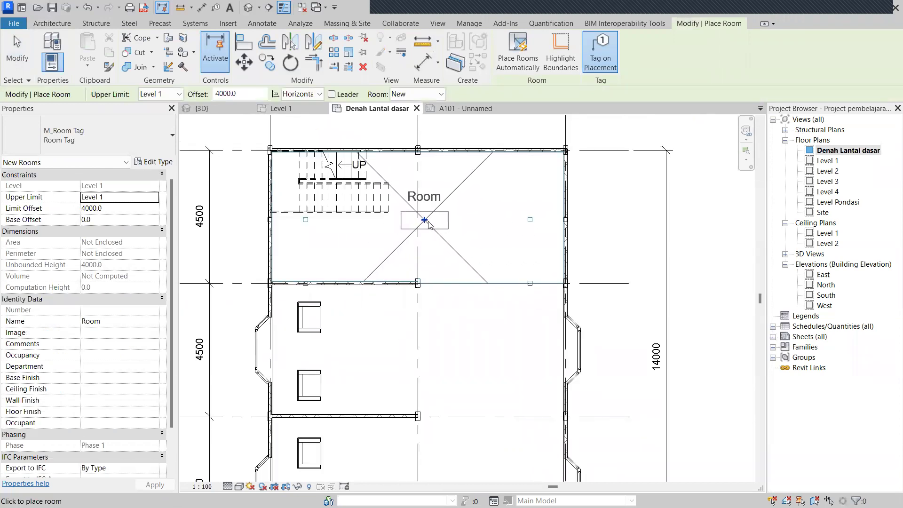
{"action": "left_click", "coordinate": [438, 224]}
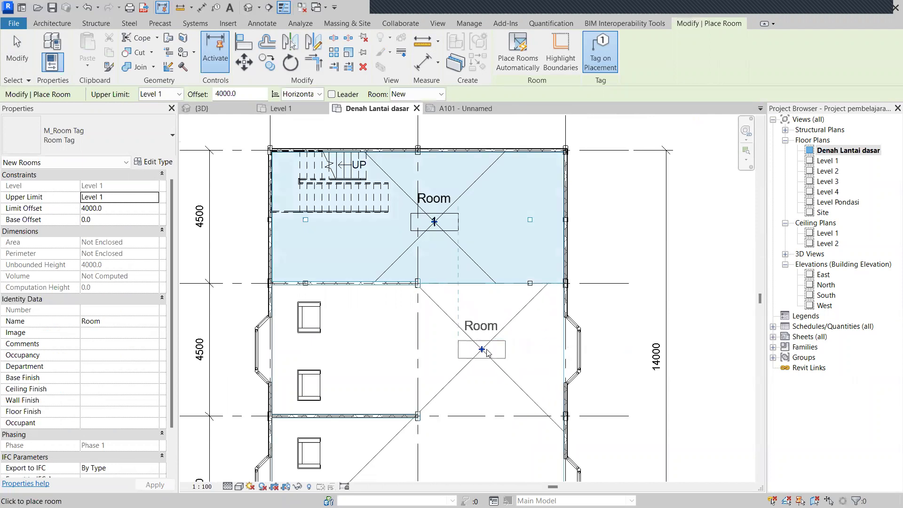
{"action": "key", "text": "Escape"}
{"action": "key", "text": "Escape"}
Draw a room separation line along grid B to the right wall.
{"action": "left_click", "coordinate": [569, 47]}
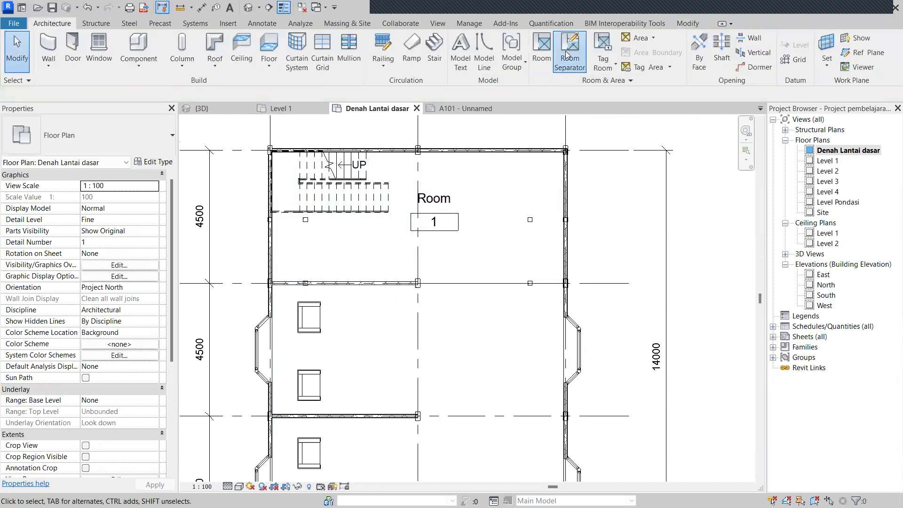
{"action": "scroll", "coordinate": [484, 386], "scroll_direction": "up", "scroll_amount": 8}
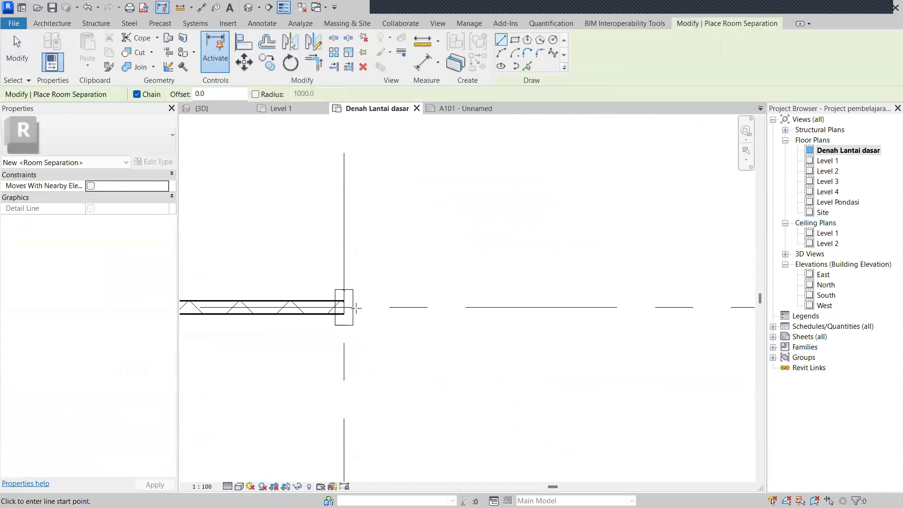
{"action": "left_click", "coordinate": [353, 307]}
{"action": "scroll", "coordinate": [614, 331], "scroll_direction": "down", "scroll_amount": 2}
{"action": "scroll", "coordinate": [597, 332], "scroll_direction": "up", "scroll_amount": 2}
{"action": "left_click", "coordinate": [589, 333]}
{"action": "scroll", "coordinate": [532, 374], "scroll_direction": "down", "scroll_amount": 3}
{"action": "key", "text": "Escape"}
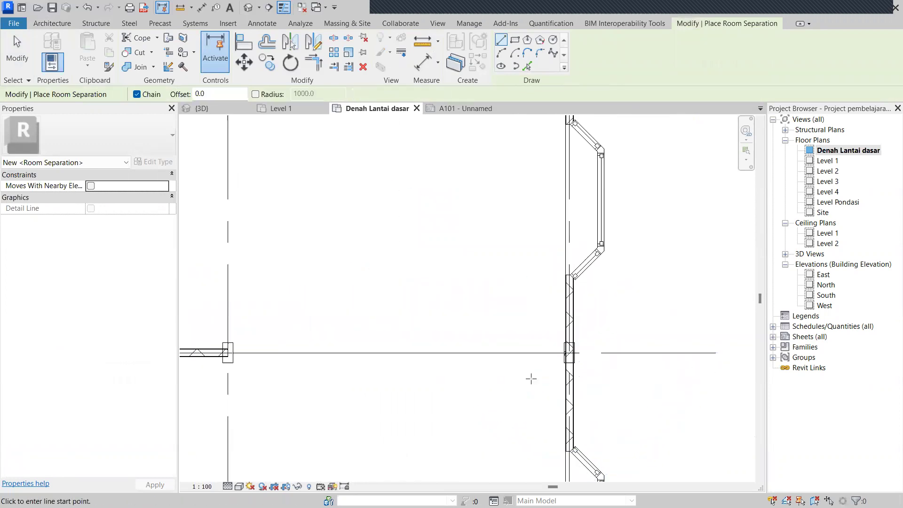
{"action": "scroll", "coordinate": [515, 357], "scroll_direction": "down", "scroll_amount": 3}
{"action": "key", "text": "Escape"}
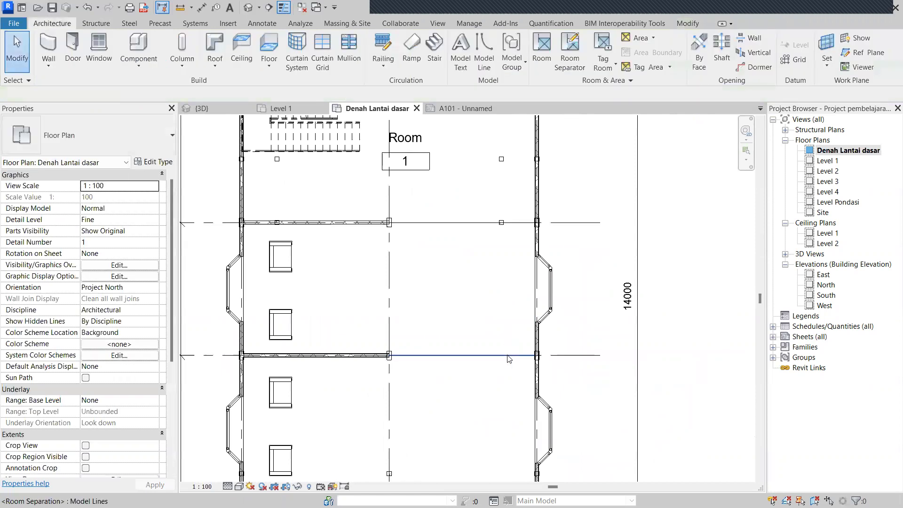
Place rooms in the bays between grids C–B and B–A.
{"action": "left_click", "coordinate": [542, 49]}
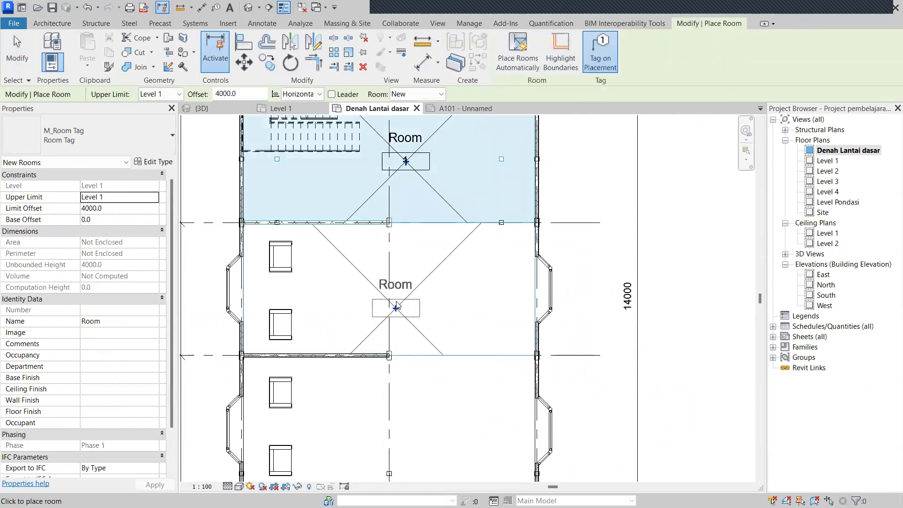
{"action": "left_click", "coordinate": [393, 297]}
{"action": "scroll", "coordinate": [520, 277], "scroll_direction": "down", "scroll_amount": 2}
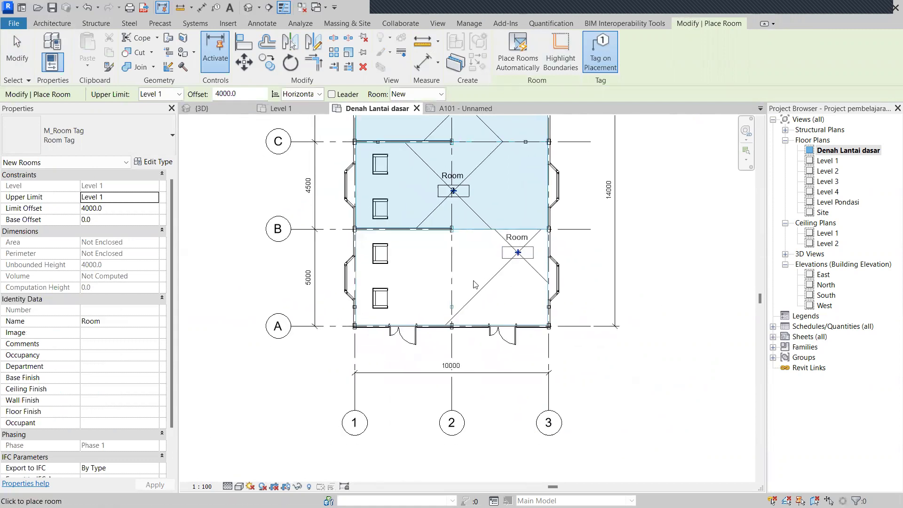
{"action": "left_click", "coordinate": [506, 304]}
{"action": "middle_click_drag", "start_coordinate": [506, 304], "coordinate": [507, 316]}
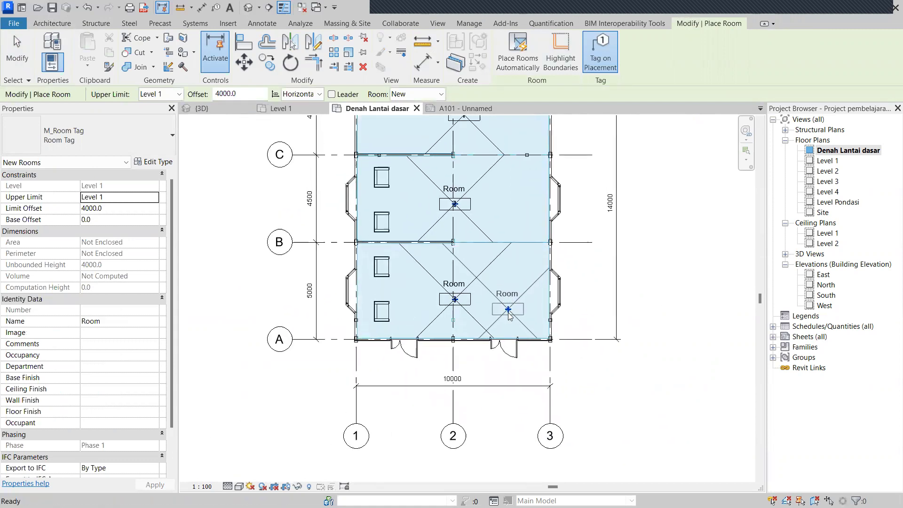
{"action": "key", "text": "Escape"}
{"action": "key", "text": "Escape"}
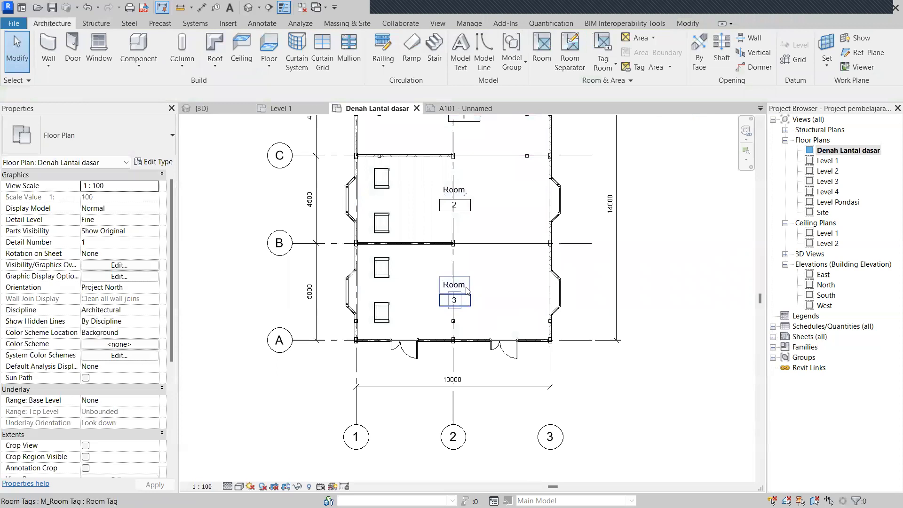
Turn off room numbers in the Room Tag type so tags show only the name.
{"action": "left_click", "coordinate": [466, 295]}
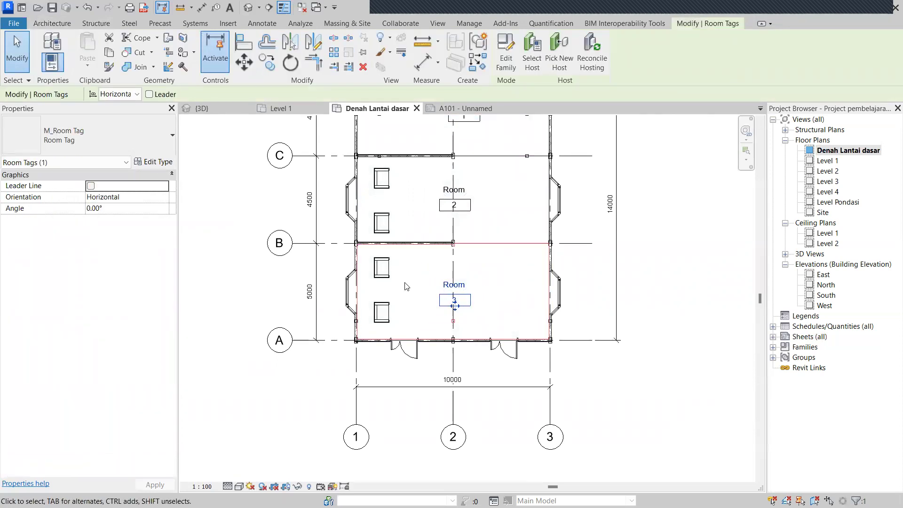
{"action": "middle_click_drag", "start_coordinate": [475, 135], "coordinate": [433, 198]}
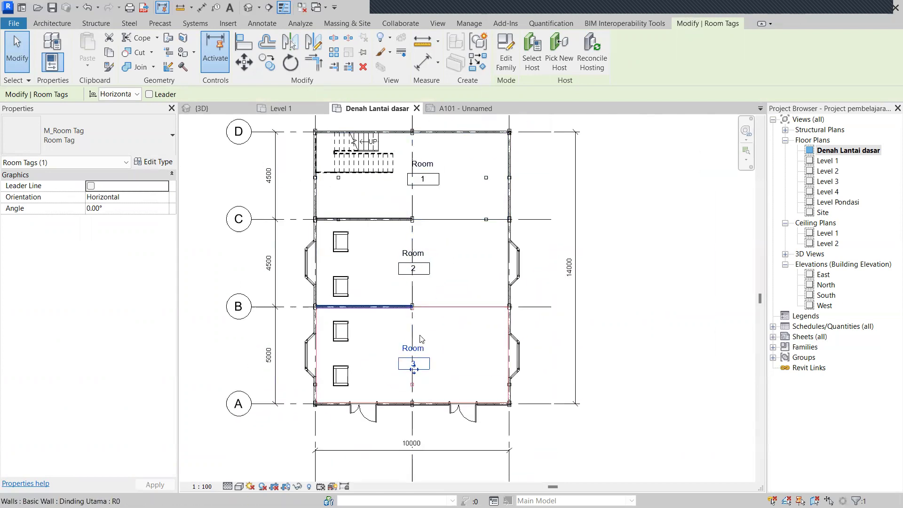
{"action": "left_click", "coordinate": [152, 163]}
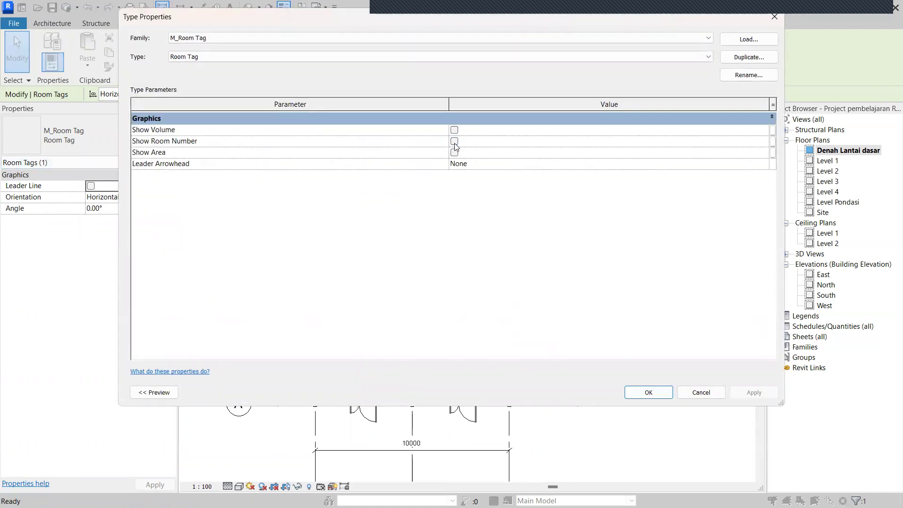
{"action": "left_click", "coordinate": [658, 392]}
{"action": "scroll", "coordinate": [657, 339], "scroll_direction": "up", "scroll_amount": 2}
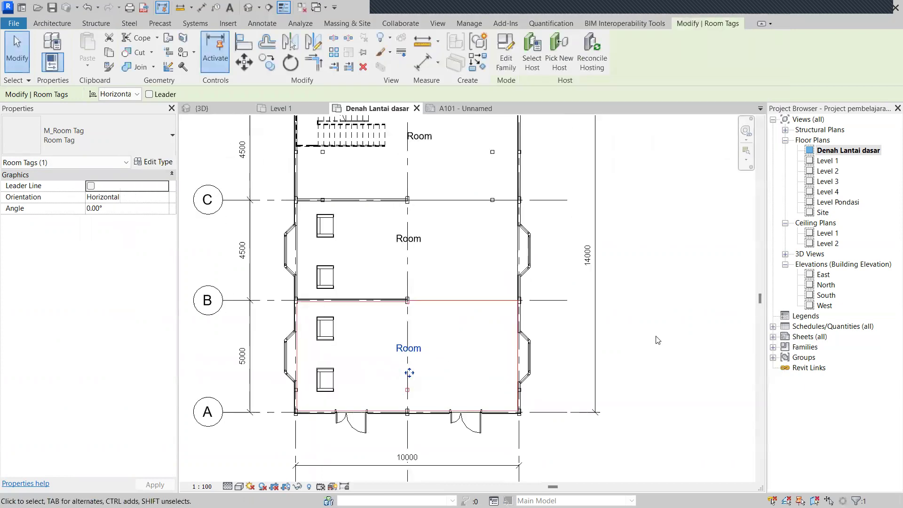
{"action": "left_click", "coordinate": [658, 339]}
{"action": "scroll", "coordinate": [478, 370], "scroll_direction": "up", "scroll_amount": 2}
{"action": "scroll", "coordinate": [448, 318], "scroll_direction": "up", "scroll_amount": 1}
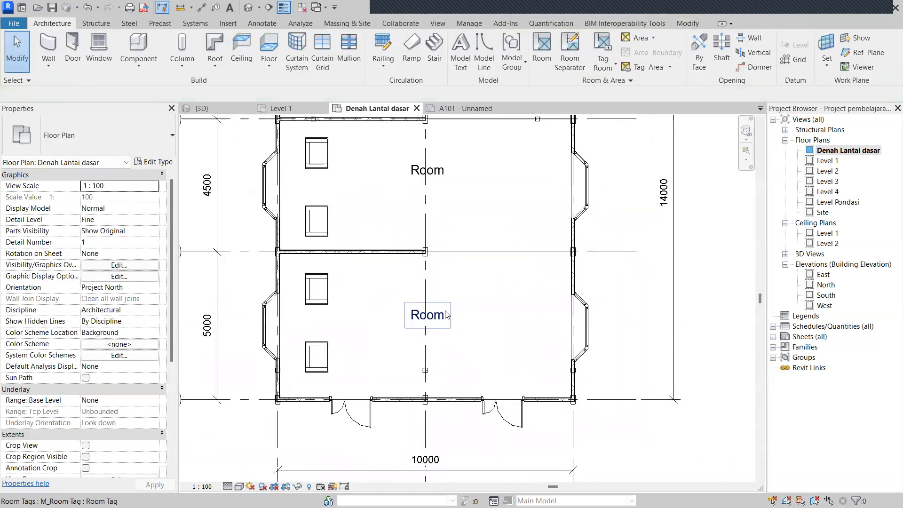
Rename the bottom room to Lobby and the middle room to Ruang Tamu.
{"action": "left_click", "coordinate": [447, 317]}
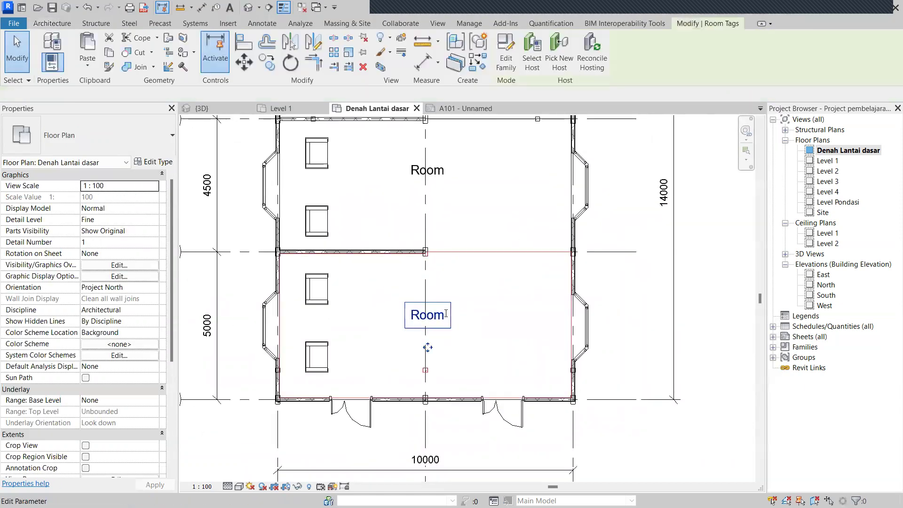
{"action": "left_click", "coordinate": [446, 314]}
{"action": "key", "text": "Caps_Lock"}
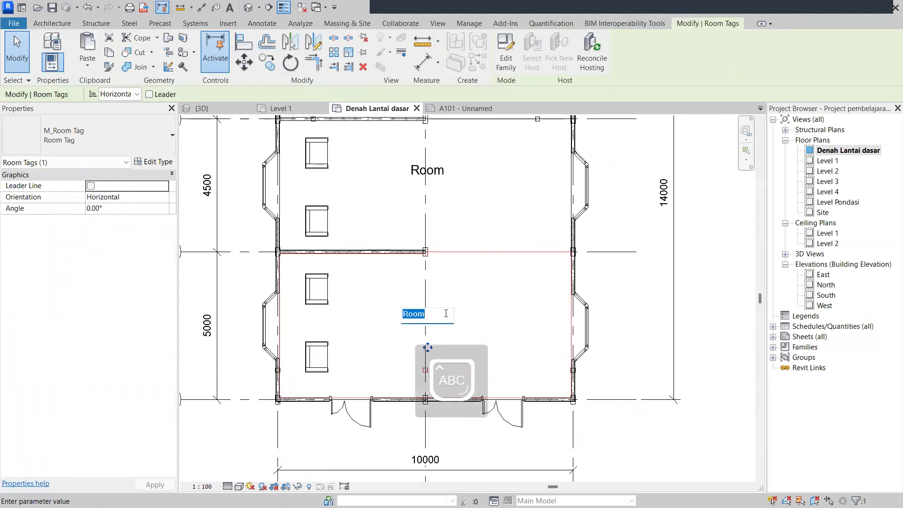
{"action": "key", "text": "Return"}
{"action": "double_click", "coordinate": [422, 171]}
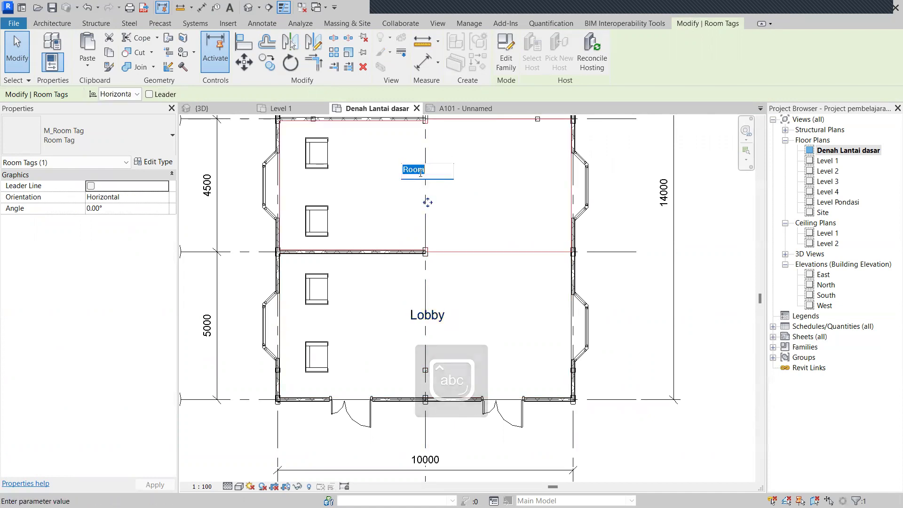
{"action": "type", "text": "Ruang"}
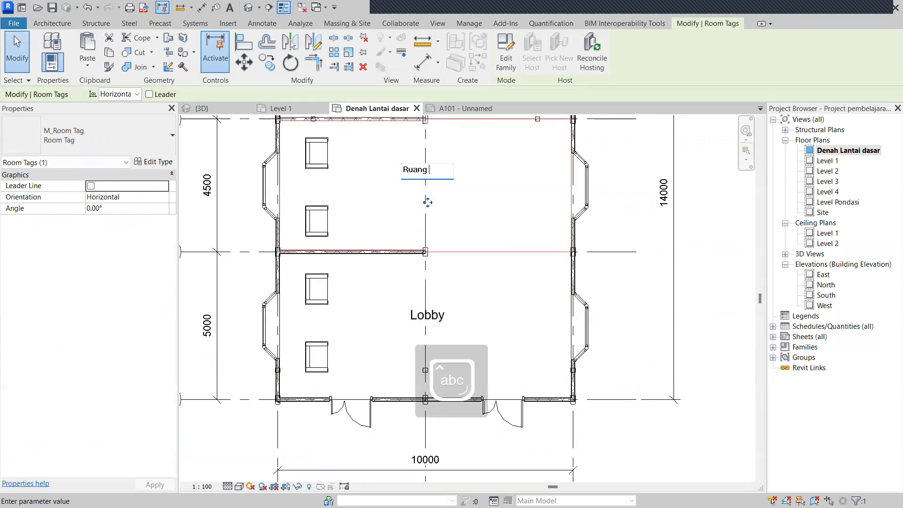
{"action": "key", "text": "Return"}
Rename the top room to Ruang Bermain and clear the selection.
{"action": "middle_click_drag", "start_coordinate": [421, 174], "coordinate": [399, 306]}
{"action": "double_click", "coordinate": [421, 164]}
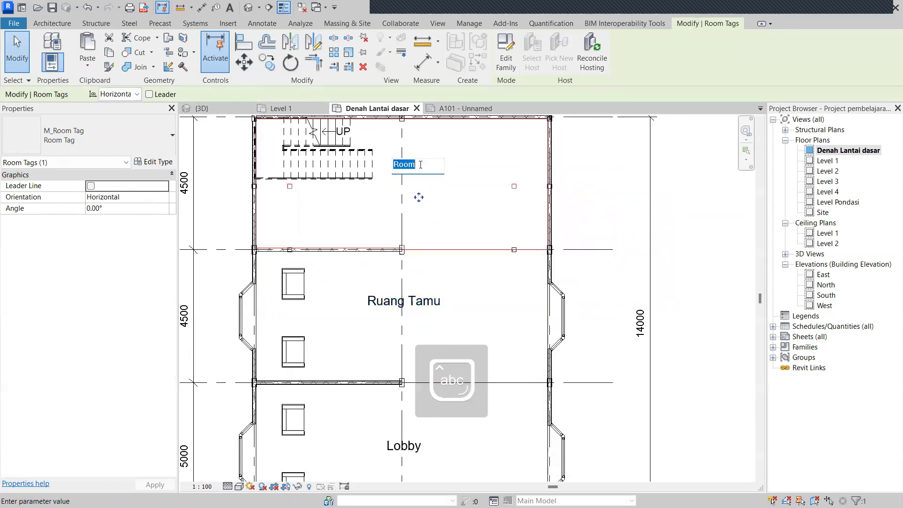
{"action": "type", "text": "Ruan"}
{"action": "key", "text": "Return"}
{"action": "left_click", "coordinate": [450, 222]}
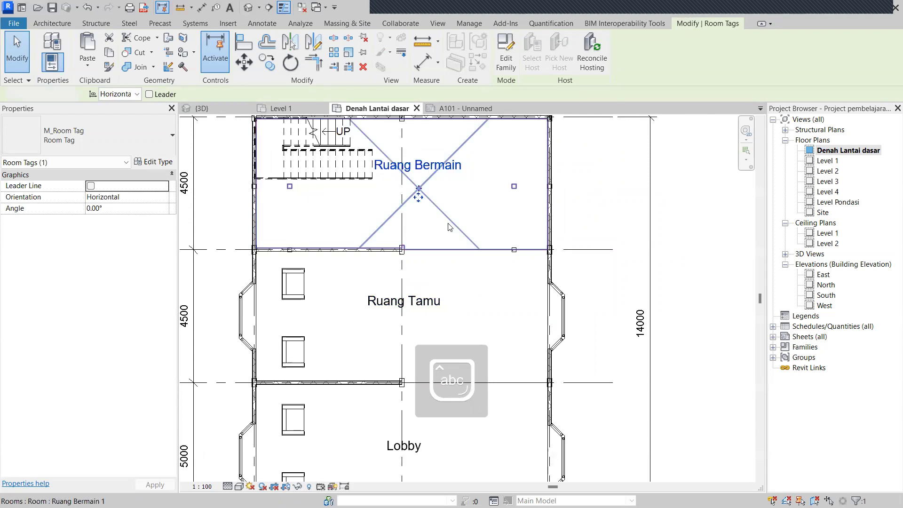
{"action": "scroll", "coordinate": [504, 216], "scroll_direction": "down", "scroll_amount": 2}
{"action": "left_click", "coordinate": [588, 170]}
{"action": "left_click", "coordinate": [632, 178]}
{"action": "scroll", "coordinate": [642, 216], "scroll_direction": "down", "scroll_amount": 2}
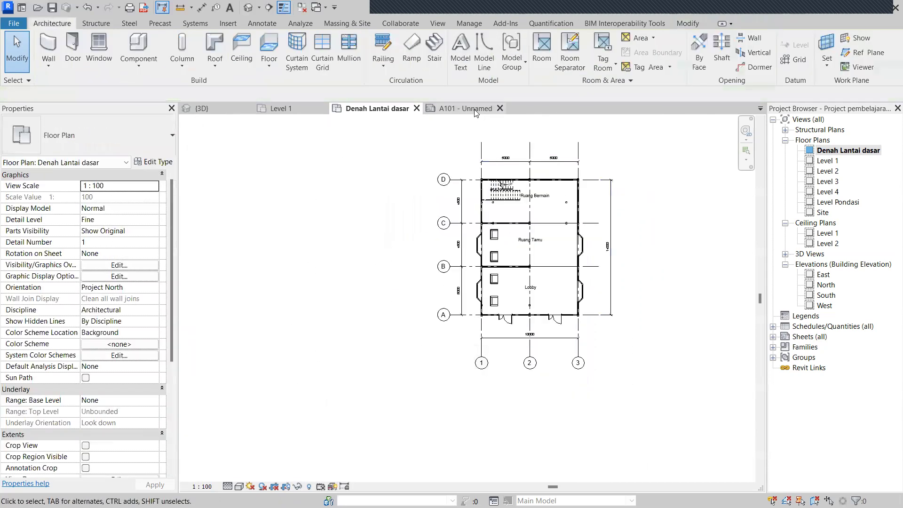
Return to sheet A101, fit it to the window, and open Print with Ctrl+P.
{"action": "key", "text": "Escape"}
{"action": "scroll", "coordinate": [499, 287], "scroll_direction": "up", "scroll_amount": 2}
{"action": "scroll", "coordinate": [484, 254], "scroll_direction": "down", "scroll_amount": 3}
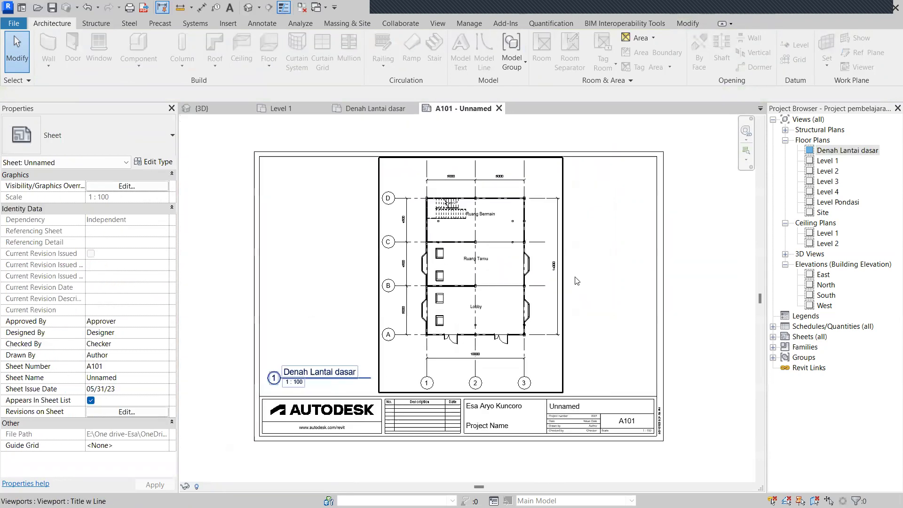
{"action": "scroll", "coordinate": [563, 282], "scroll_direction": "down", "scroll_amount": 2}
{"action": "scroll", "coordinate": [532, 328], "scroll_direction": "up", "scroll_amount": 2}
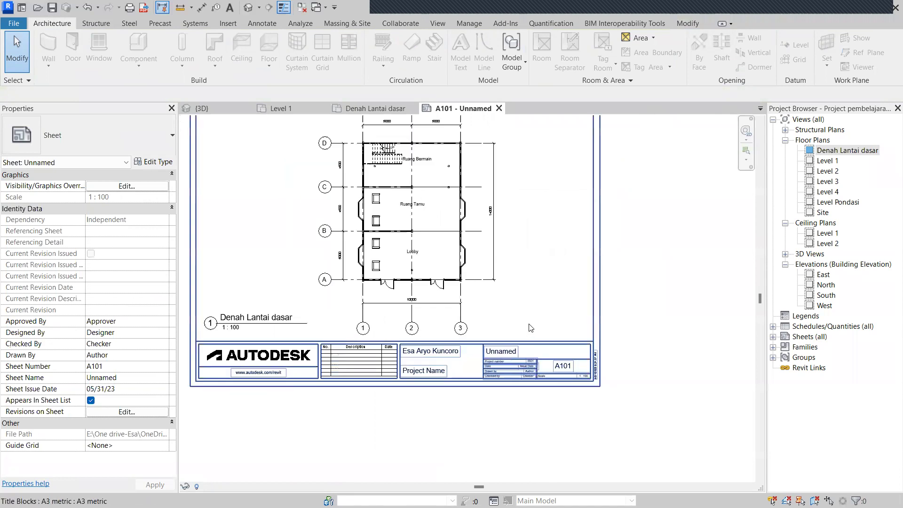
{"action": "scroll", "coordinate": [539, 332], "scroll_direction": "down", "scroll_amount": 2}
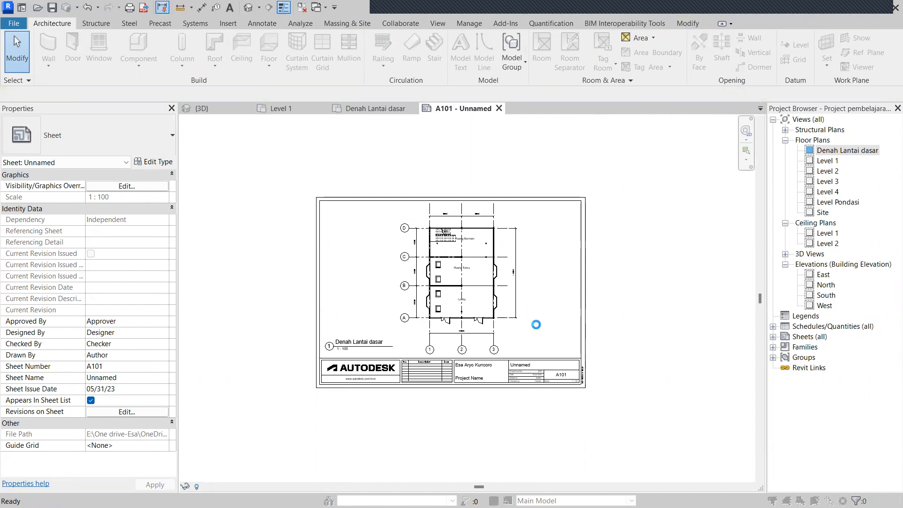
{"action": "key", "text": "ctrl+p"}
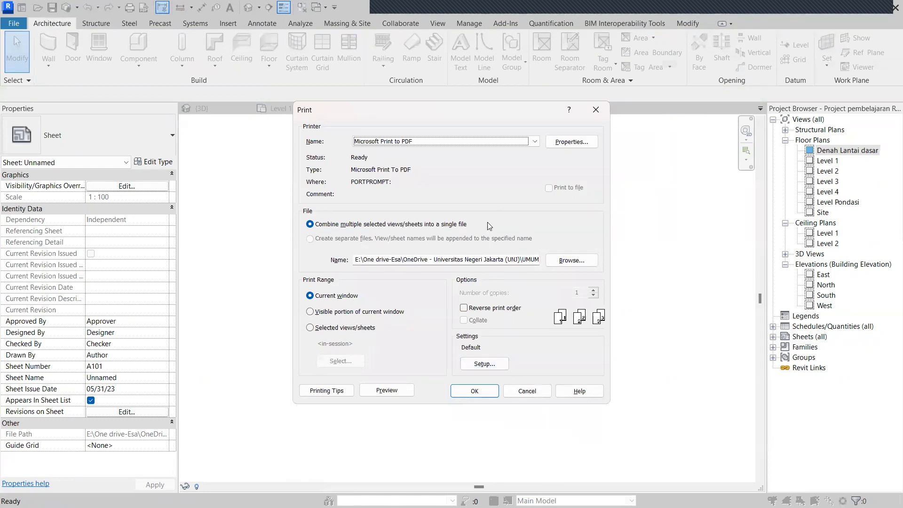
Choose Microsoft Print to PDF as the printer with A3 paper size.
{"action": "left_click", "coordinate": [450, 143]}
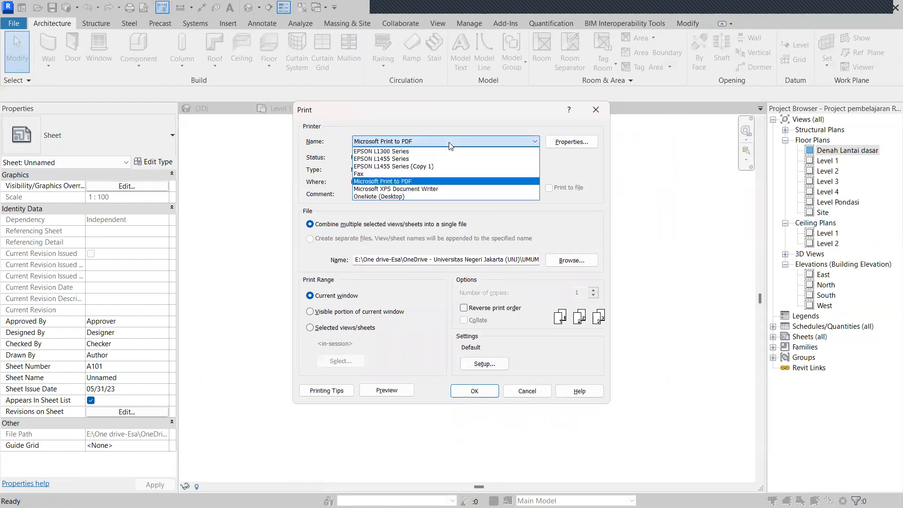
{"action": "left_click", "coordinate": [439, 182]}
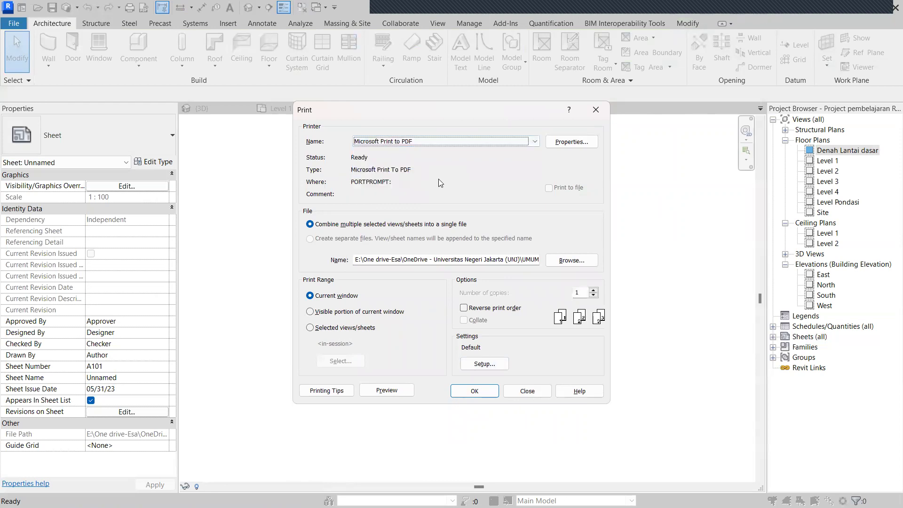
{"action": "left_click", "coordinate": [485, 364]}
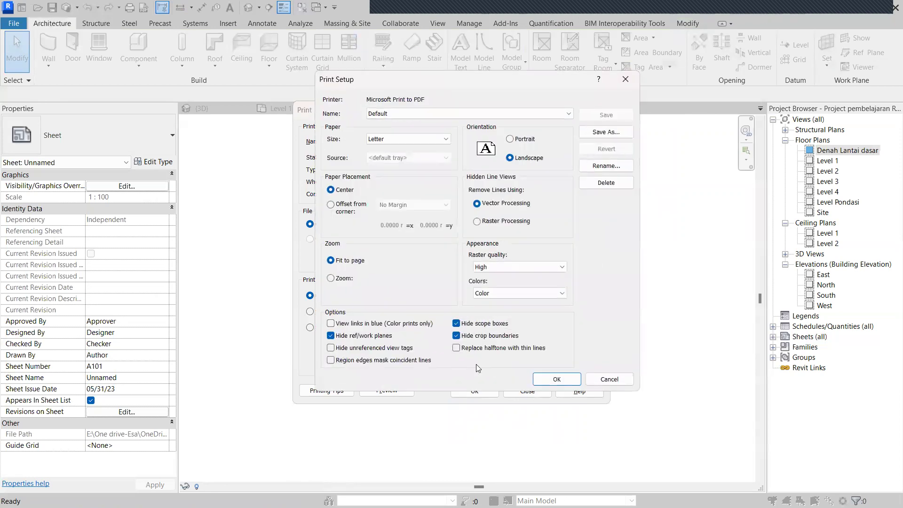
{"action": "left_click", "coordinate": [385, 138]}
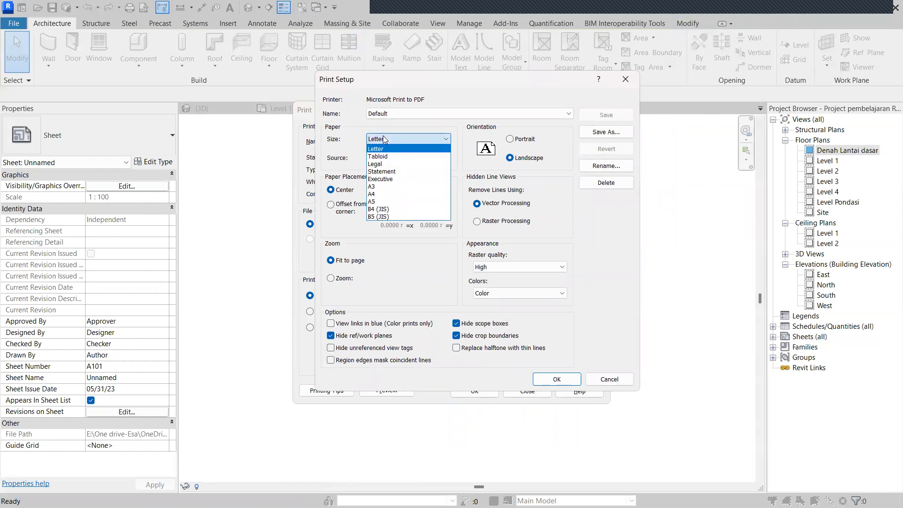
{"action": "left_click", "coordinate": [395, 188]}
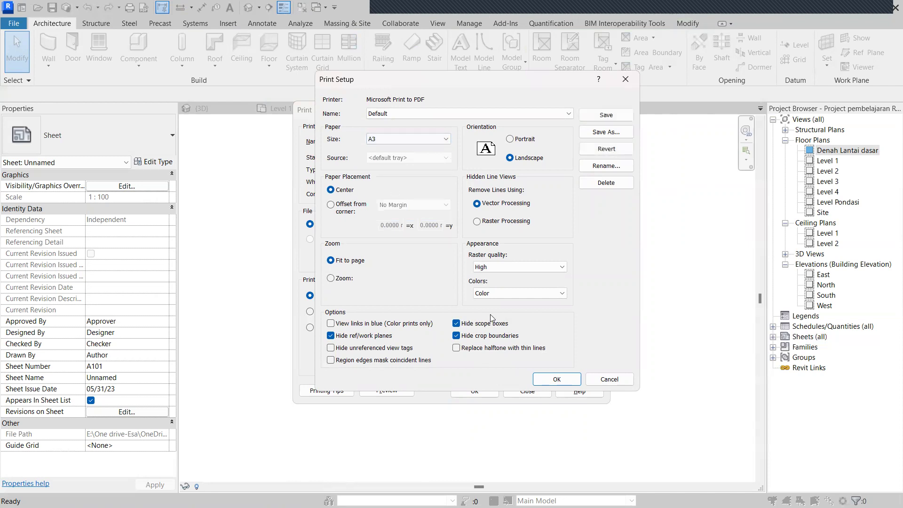
{"action": "left_click", "coordinate": [550, 379]}
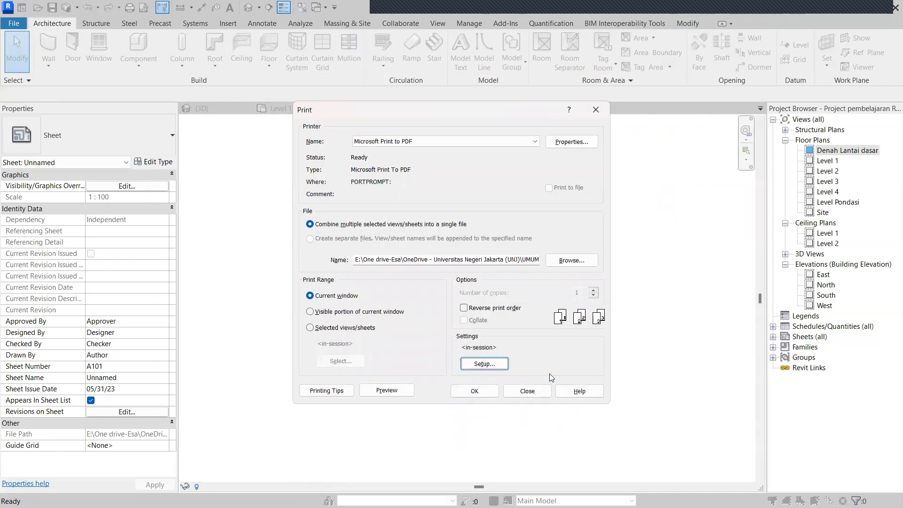
Set the print range to selected views/sheets with only sheet A101 ticked.
{"action": "left_click", "coordinate": [351, 328]}
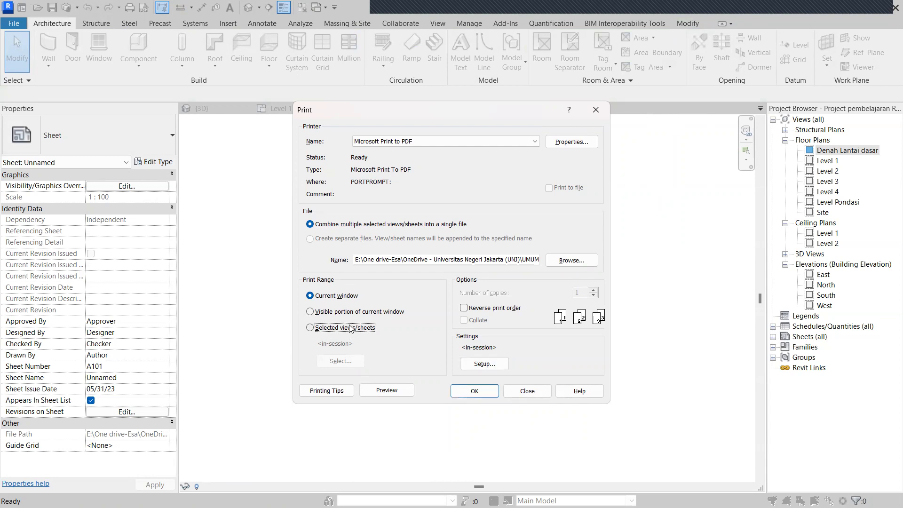
{"action": "left_click", "coordinate": [360, 362]}
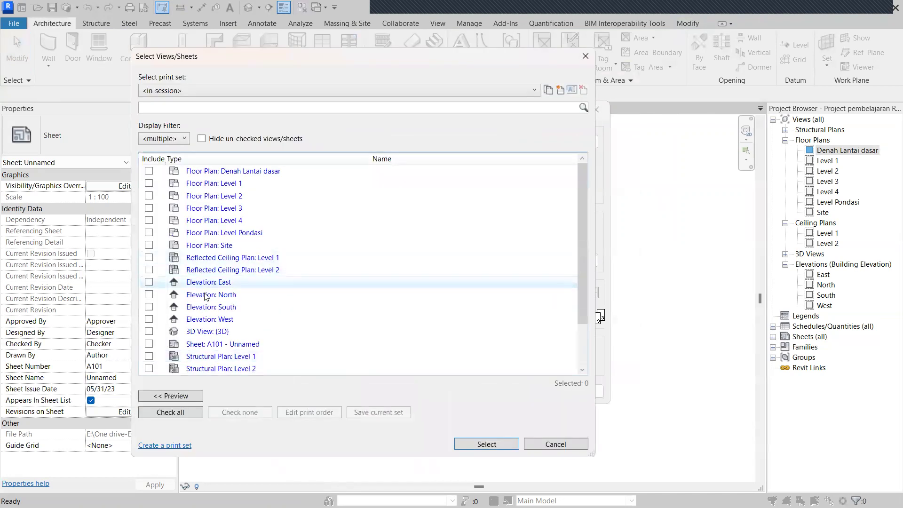
{"action": "scroll", "coordinate": [216, 321], "scroll_direction": "down", "scroll_amount": 2}
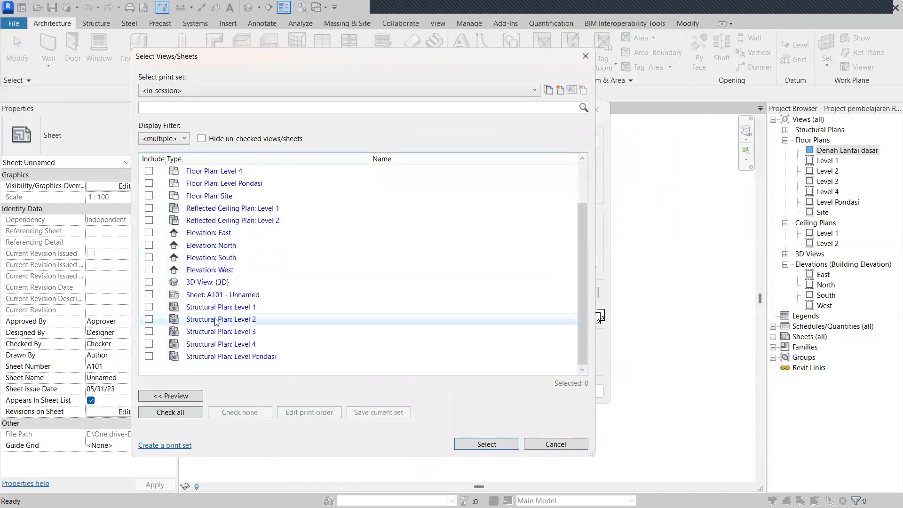
{"action": "left_click", "coordinate": [149, 296]}
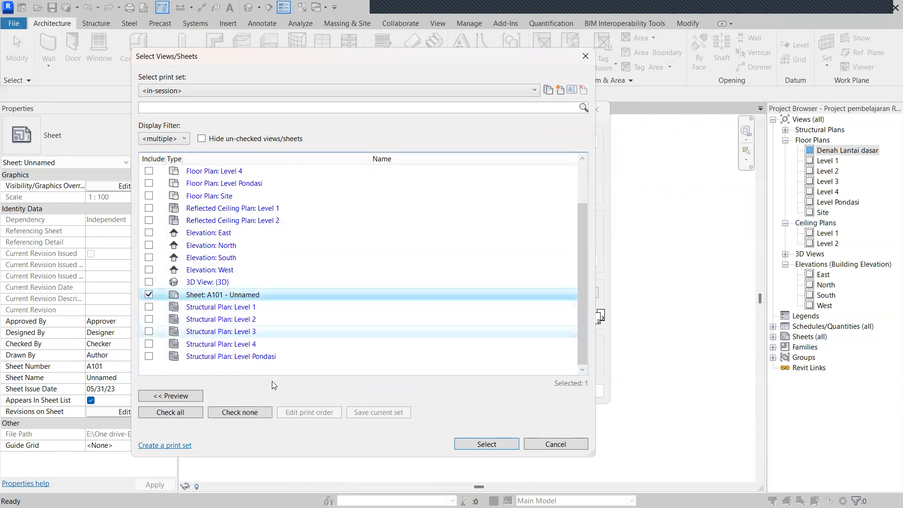
{"action": "left_click", "coordinate": [484, 444]}
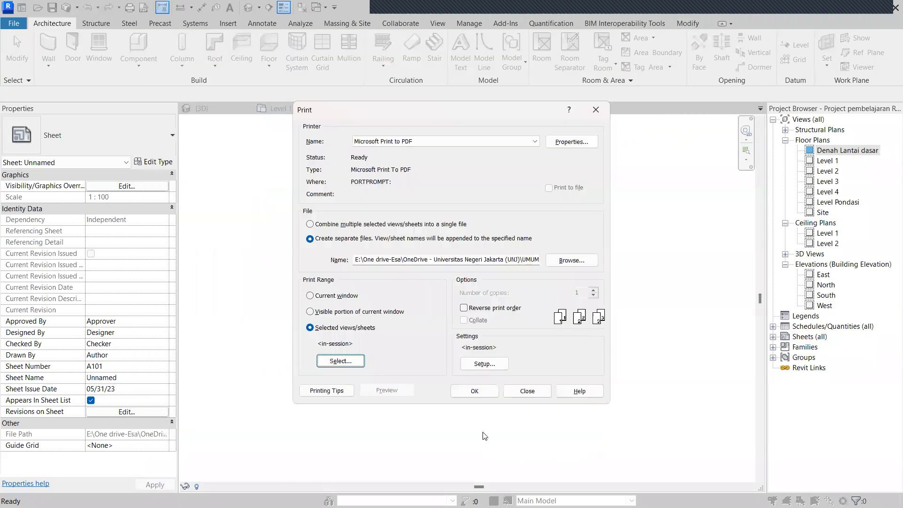
Print sheet A101 as a separate PDF file named 'Denah Lantai dasar'.
{"action": "left_click", "coordinate": [475, 391]}
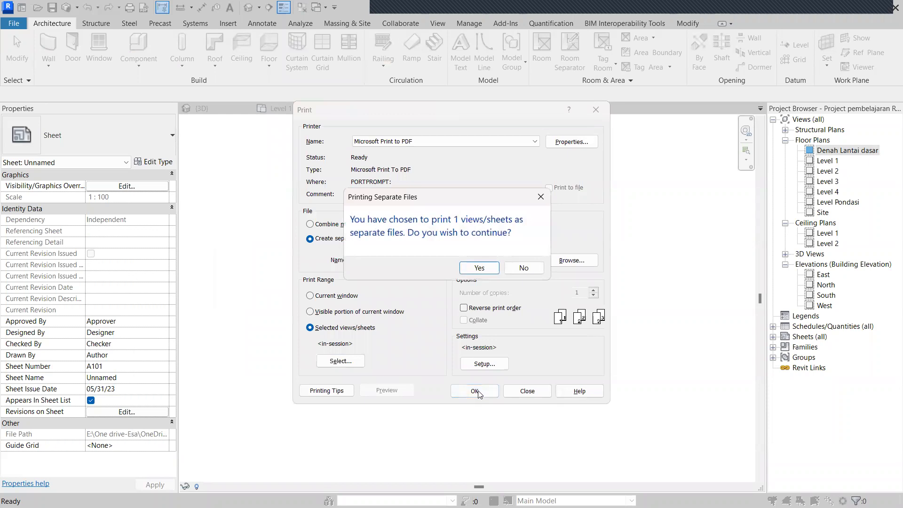
{"action": "left_click", "coordinate": [489, 271]}
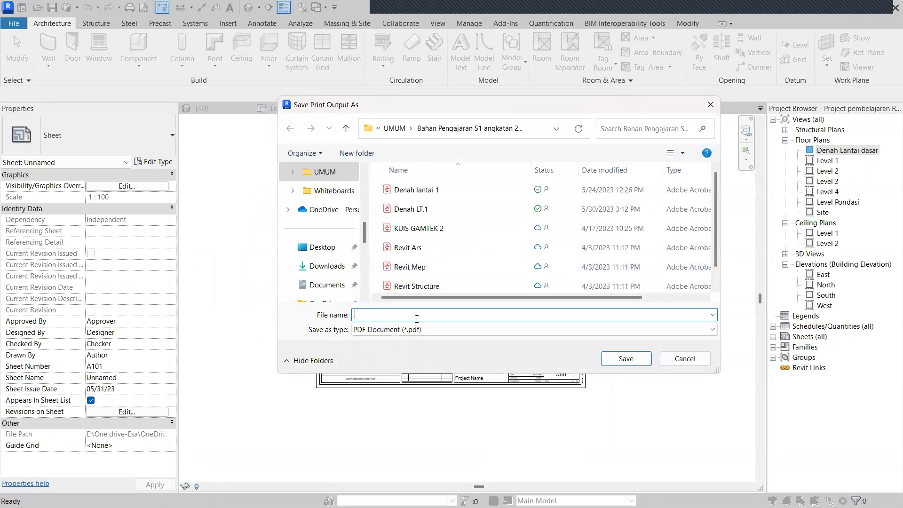
{"action": "scroll", "coordinate": [454, 281], "scroll_direction": "down", "scroll_amount": 1}
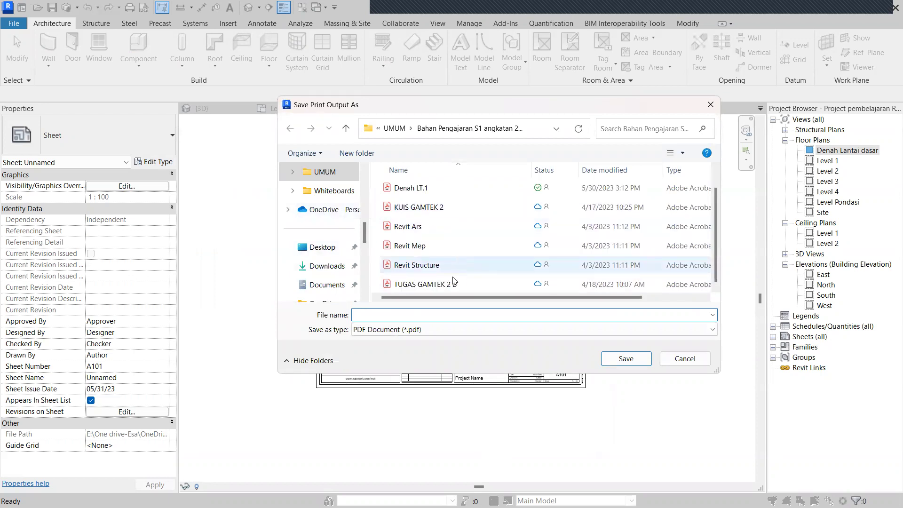
{"action": "type", "text": "Denah Lantai "}
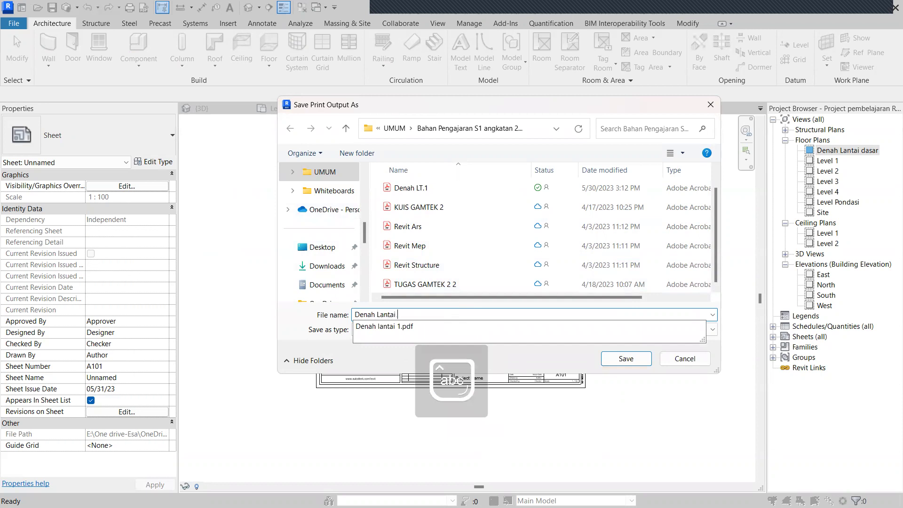
{"action": "type", "text": "dasar"}
{"action": "left_click", "coordinate": [626, 359]}
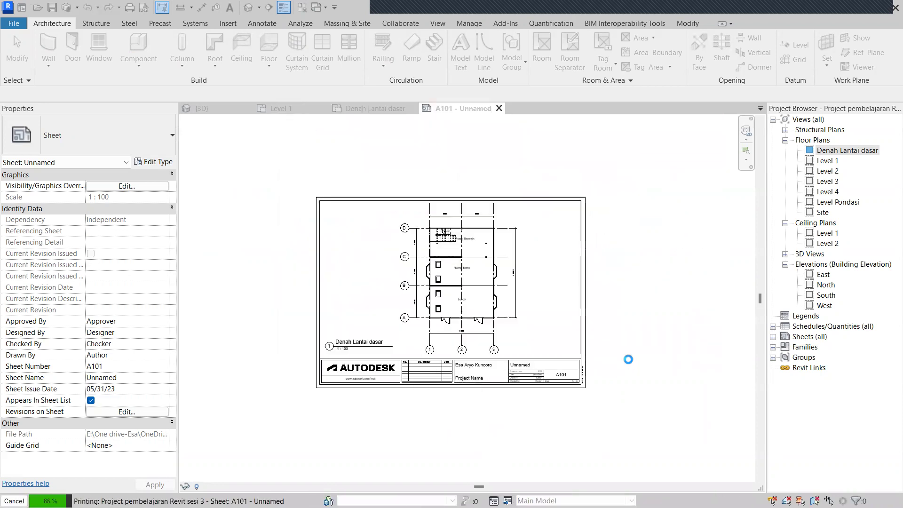